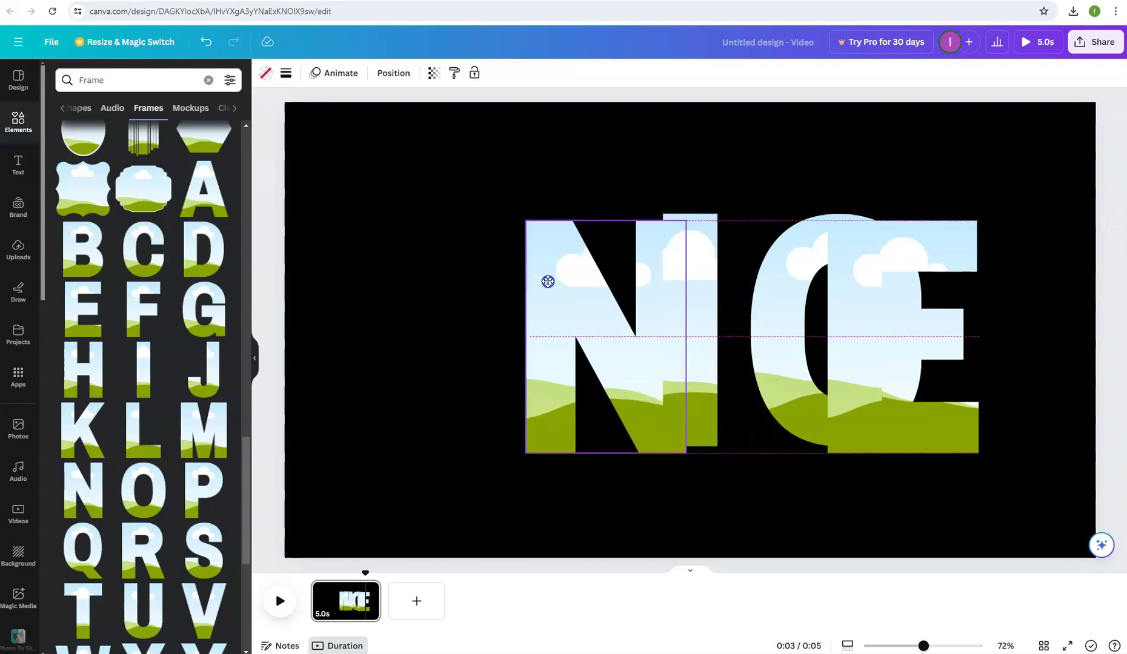
Step: Arrange the I, C and E letter frames after N to spell NICE, and scale the whole word down in the page centre
{"action": "left_click_drag", "start_coordinate": [690, 281], "coordinate": [643, 281]}
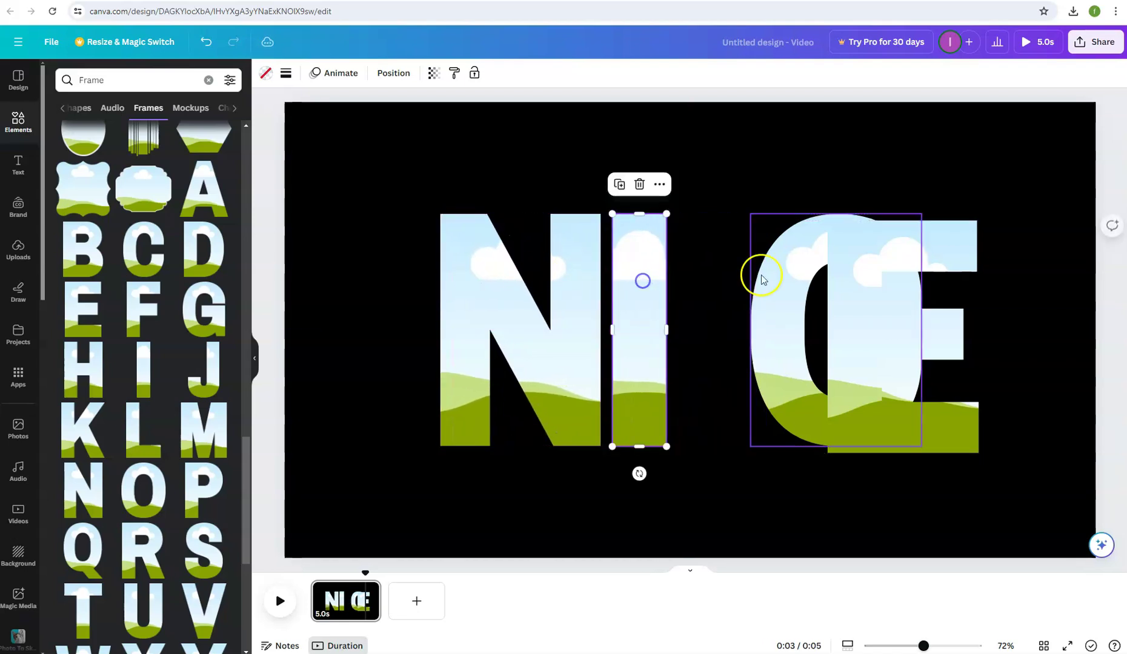
{"action": "left_click_drag", "start_coordinate": [789, 286], "coordinate": [710, 279]}
{"action": "left_click_drag", "start_coordinate": [868, 302], "coordinate": [886, 295]}
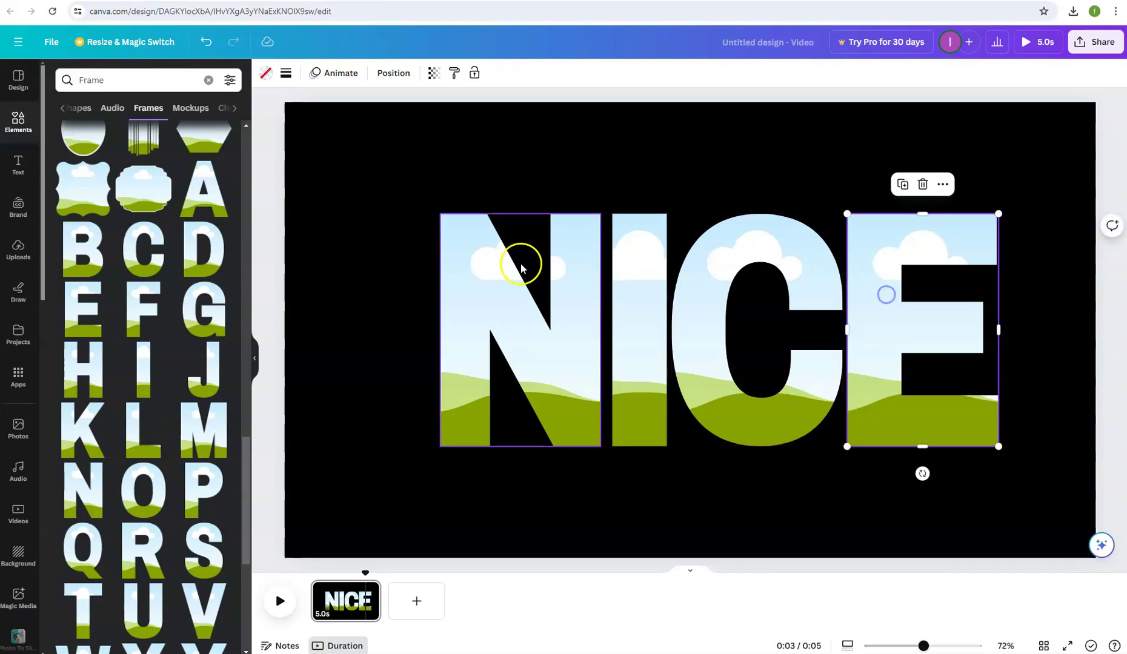
{"action": "left_click_drag", "start_coordinate": [352, 312], "coordinate": [881, 395]}
{"action": "left_click_drag", "start_coordinate": [793, 349], "coordinate": [825, 375]}
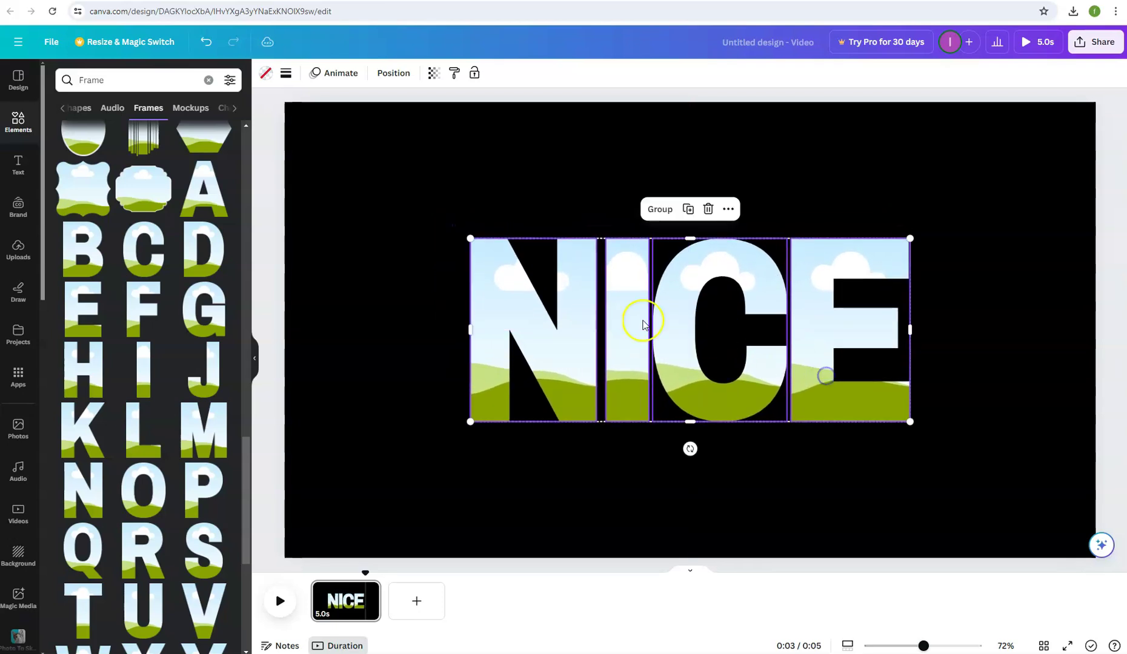
Step: Fill all four letter frames with black and give them a solid border with a weight of 3
{"action": "left_click", "coordinate": [265, 76]}
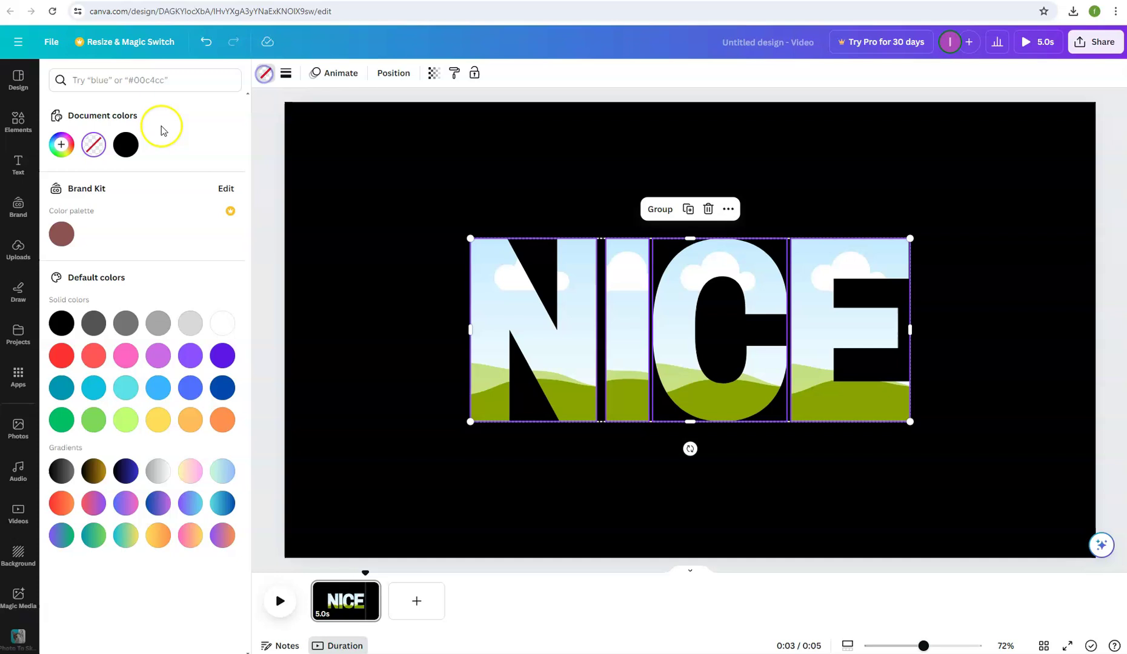
{"action": "left_click", "coordinate": [125, 145]}
{"action": "left_click", "coordinate": [286, 74]}
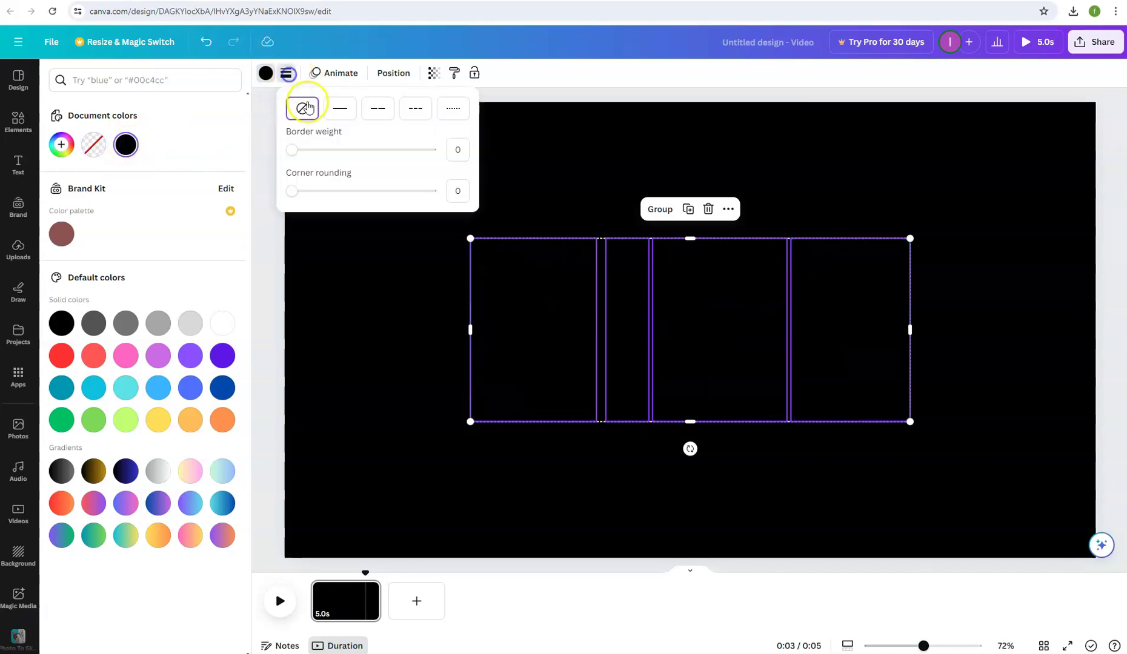
{"action": "left_click_drag", "start_coordinate": [295, 151], "coordinate": [313, 154]}
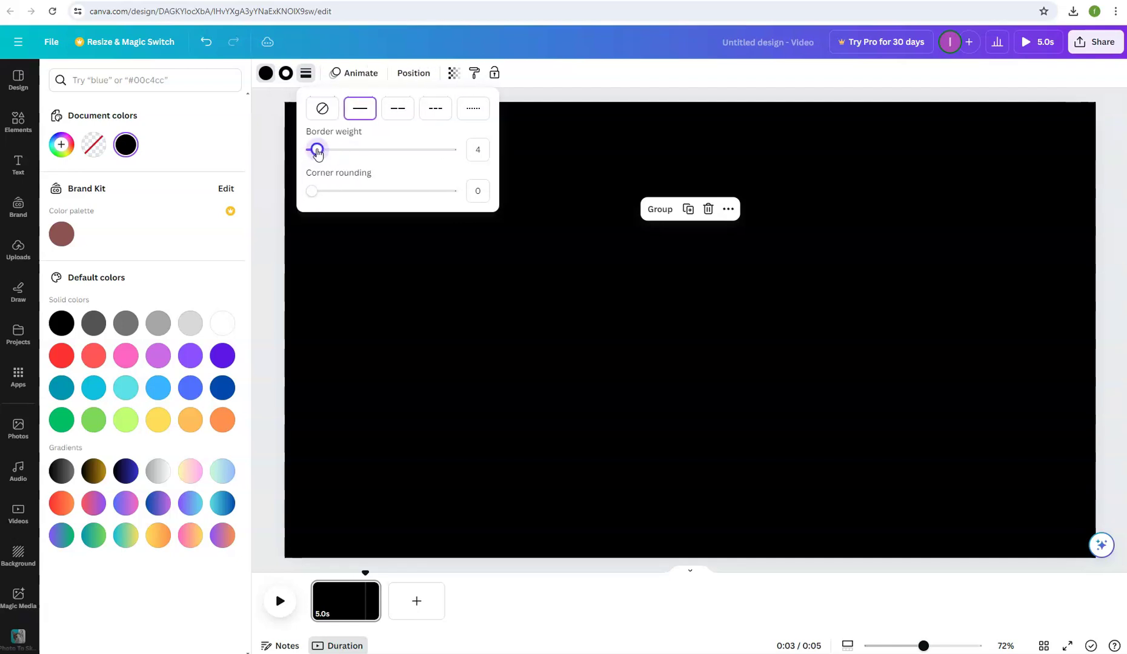
{"action": "left_click_drag", "start_coordinate": [315, 151], "coordinate": [314, 150]}
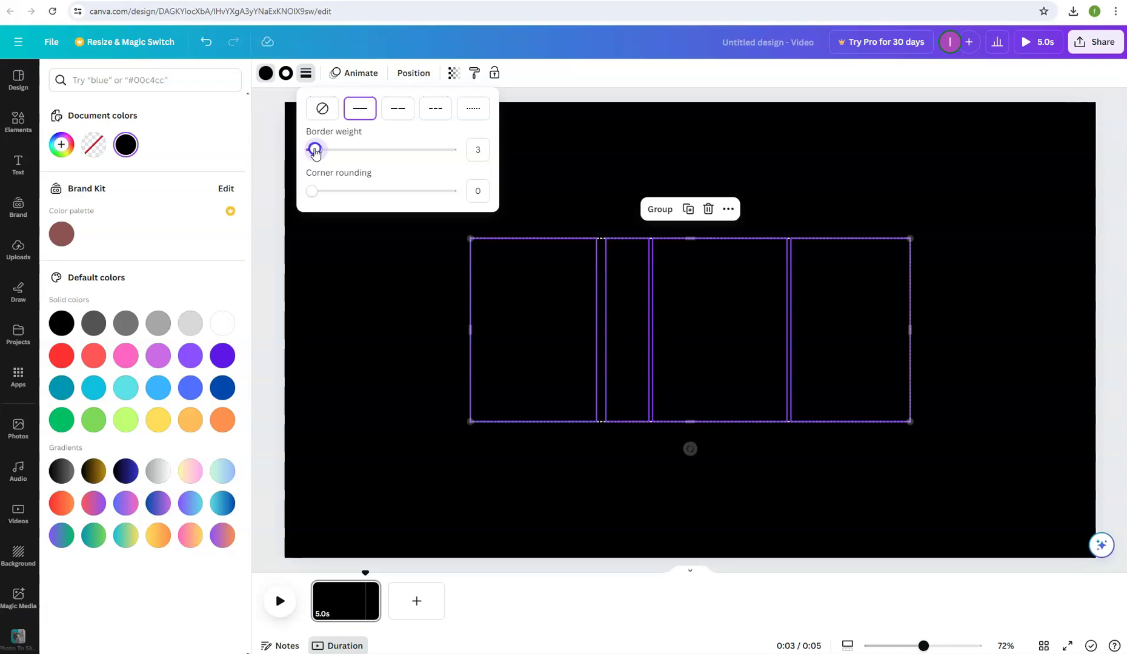
Step: Apply the default grey-to-white gradient to the borders of the NICE letters
{"action": "left_click", "coordinate": [285, 75]}
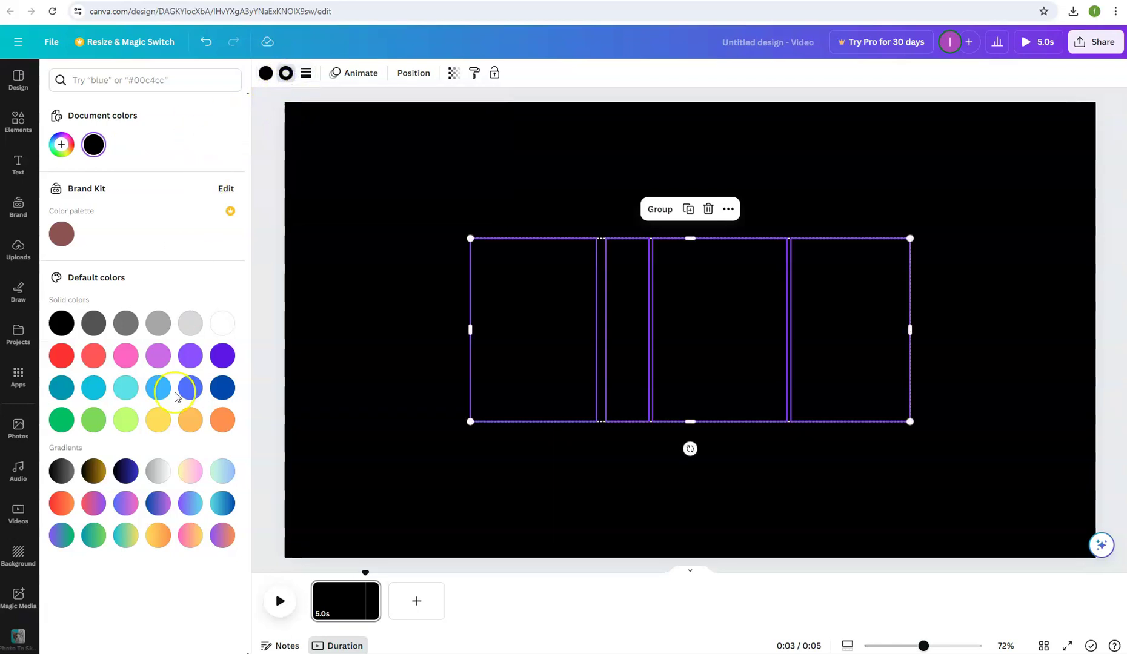
{"action": "left_click", "coordinate": [160, 477]}
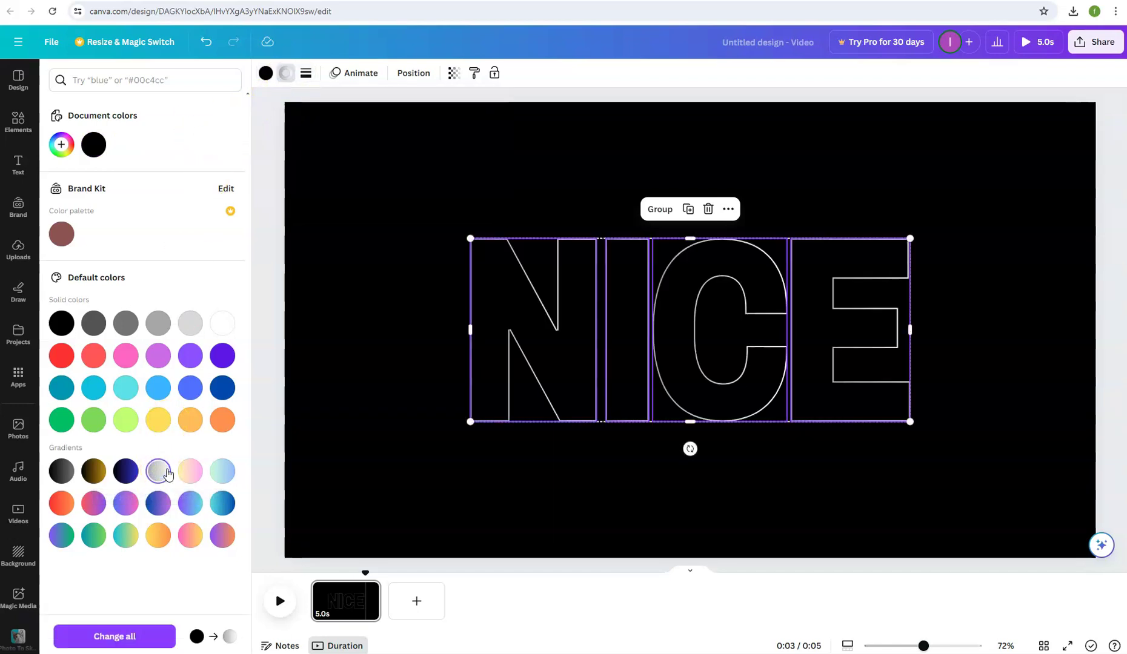
{"action": "left_click", "coordinate": [291, 81]}
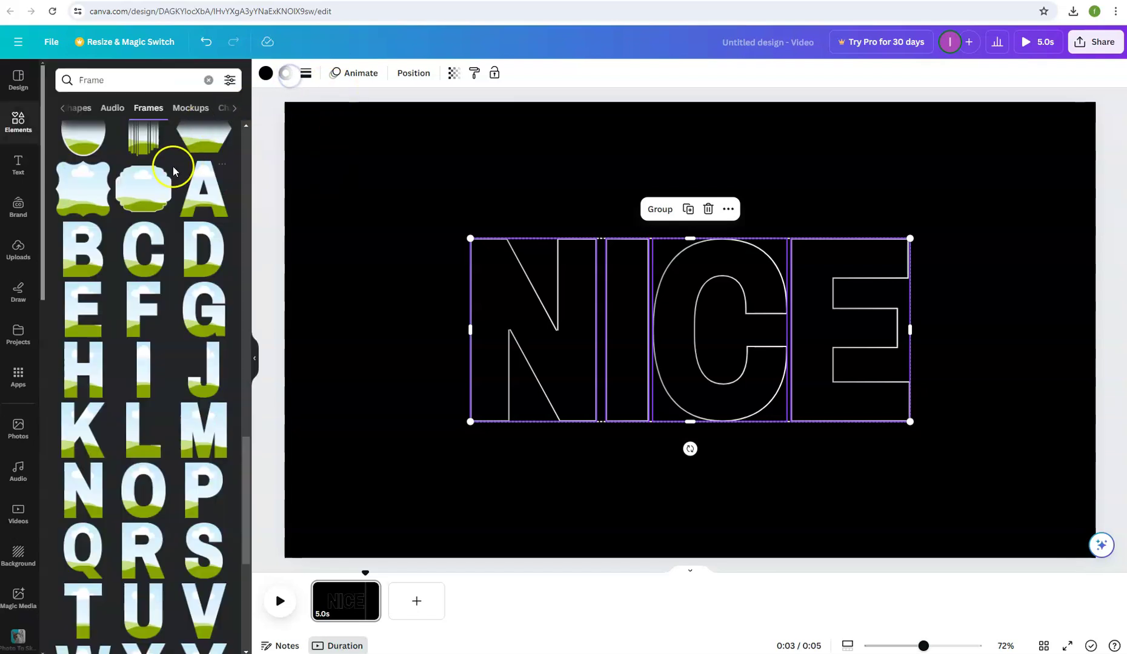
{"action": "left_click", "coordinate": [284, 75]}
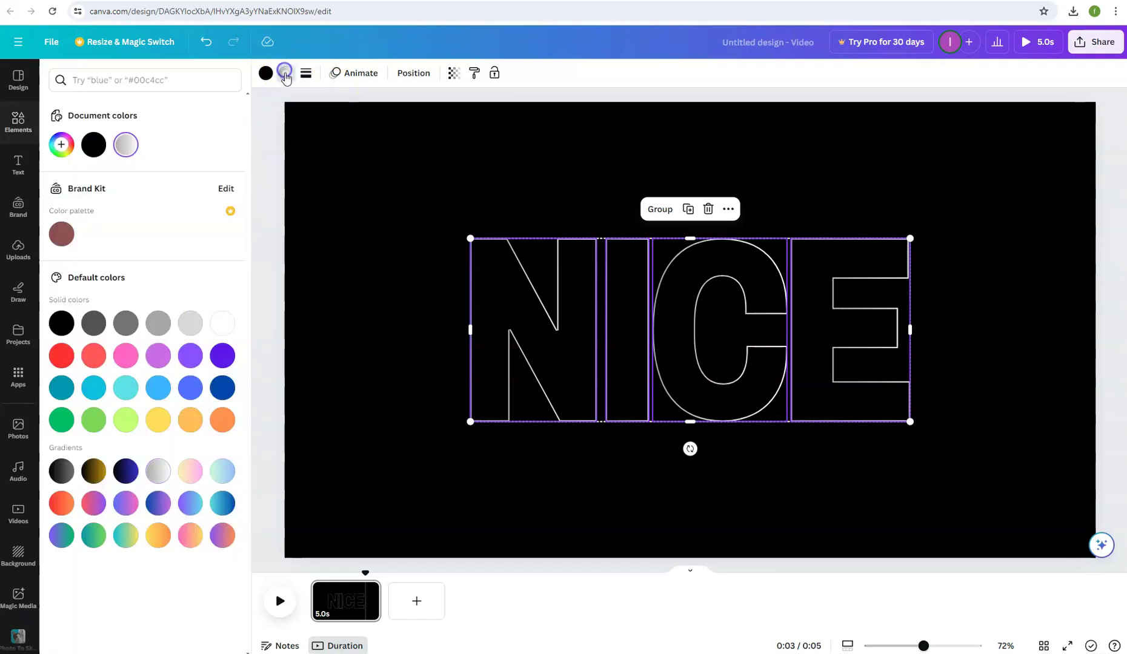
Step: Change the letter border gradient's colours to light pink #F6C6C6 at the start and red #FF0000 at the end
{"action": "left_click", "coordinate": [126, 144]}
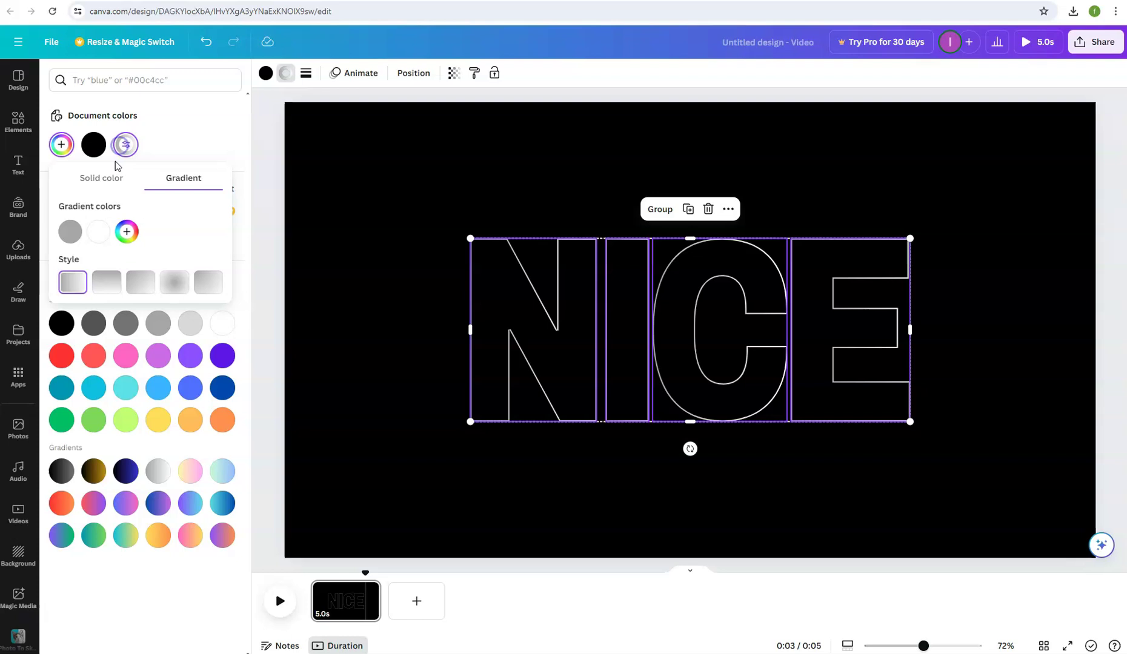
{"action": "left_click", "coordinate": [98, 232]}
{"action": "left_click_drag", "start_coordinate": [257, 264], "coordinate": [267, 246]}
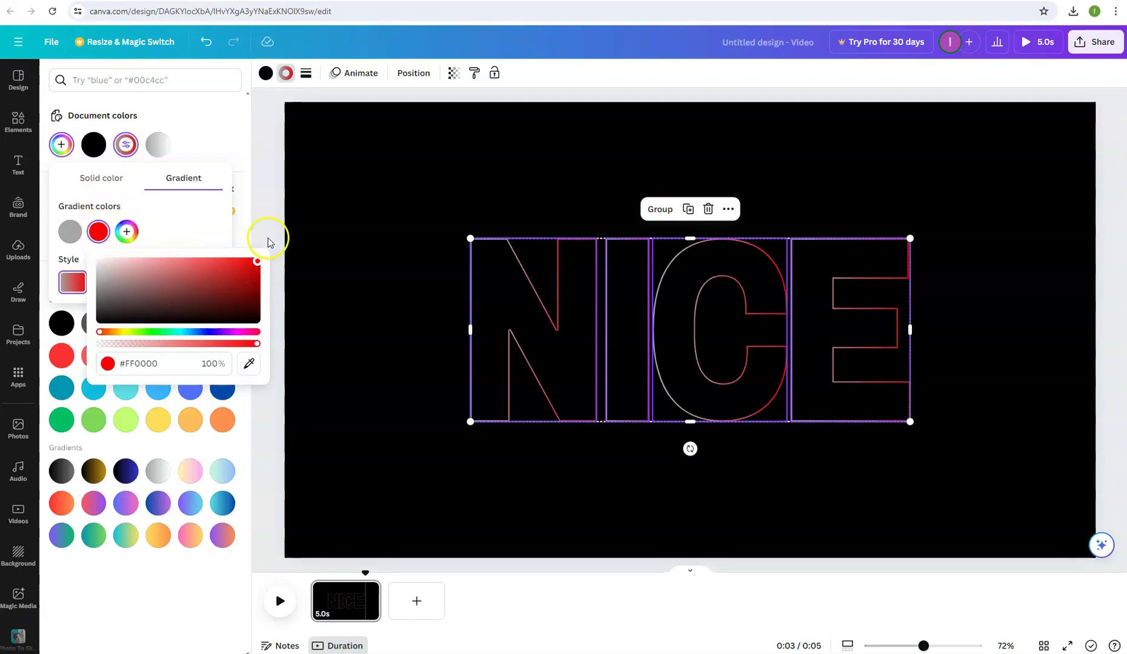
{"action": "left_click", "coordinate": [70, 233]}
{"action": "left_click_drag", "start_coordinate": [97, 261], "coordinate": [90, 260]}
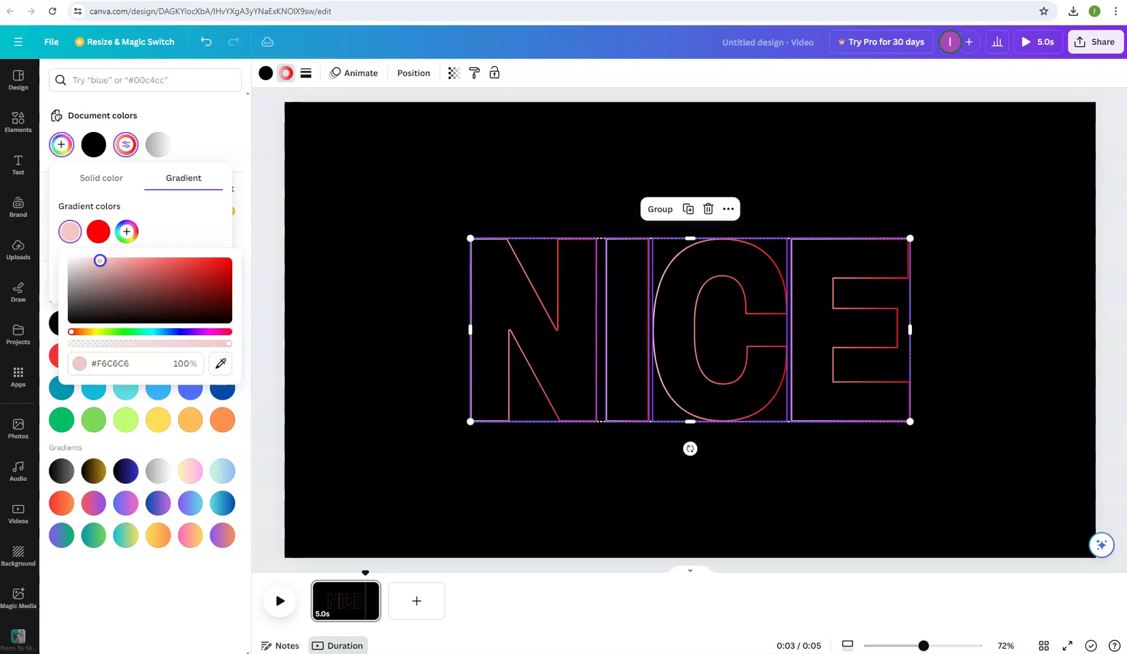
{"action": "left_click_drag", "start_coordinate": [100, 260], "coordinate": [100, 260]}
{"action": "left_click", "coordinate": [295, 238]}
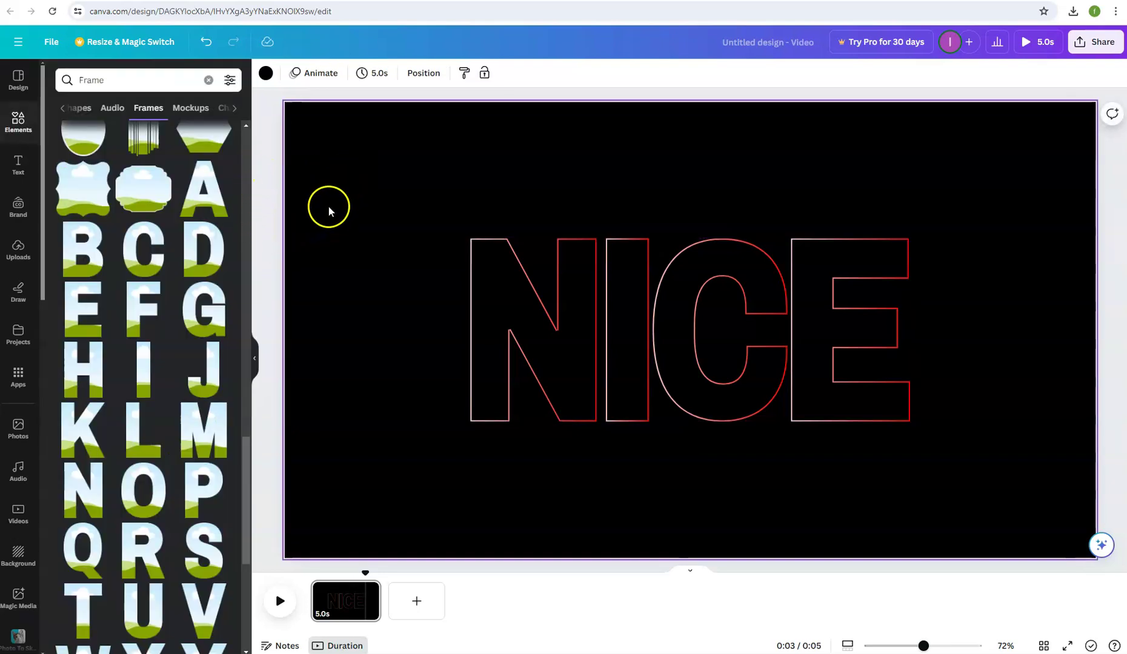
Step: Search the elements for "shadow" and add the black fading rectangular shadow graphic to the page
{"action": "left_click", "coordinate": [113, 78]}
{"action": "type", "text": "shadow"}
{"action": "key", "text": "Return"}
{"action": "left_click", "coordinate": [73, 78]}
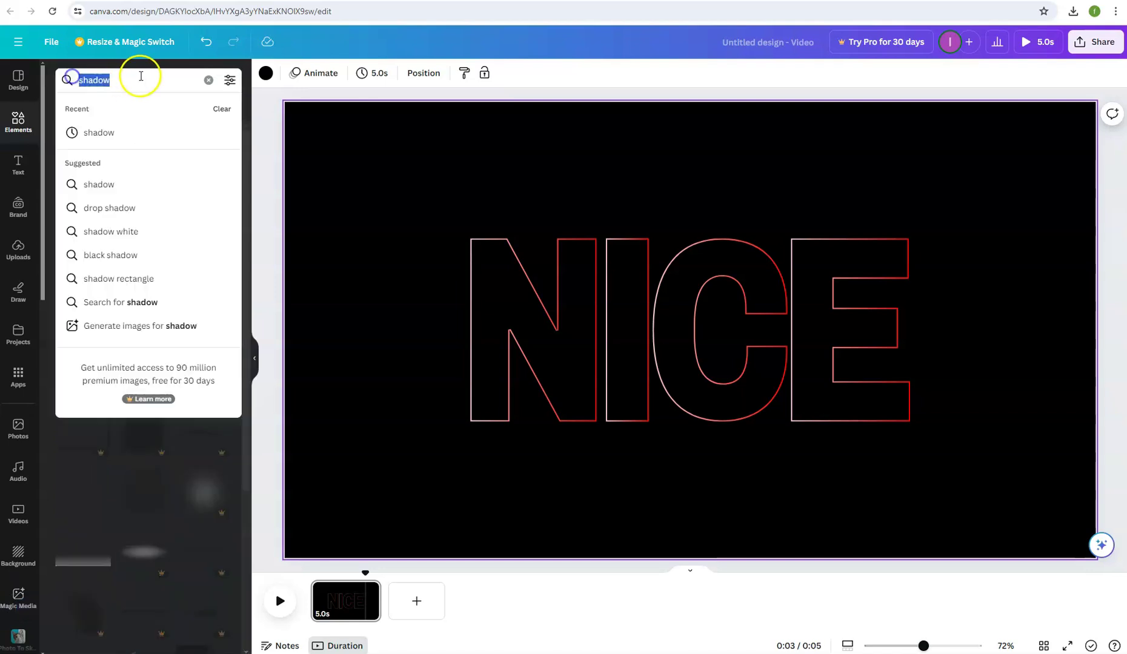
{"action": "key", "text": "Escape"}
{"action": "left_click", "coordinate": [152, 321]}
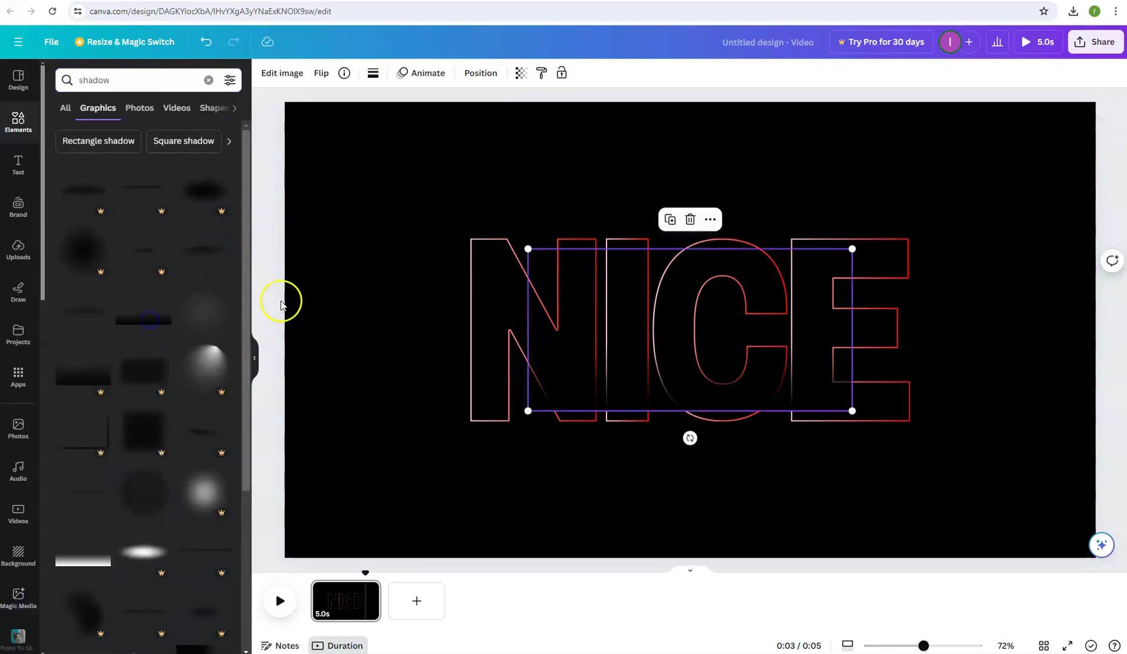
Step: Rotate the shadow graphic upright, scale it down and place it over N so the letter's right edge fades out
{"action": "left_click_drag", "start_coordinate": [688, 439], "coordinate": [548, 320]}
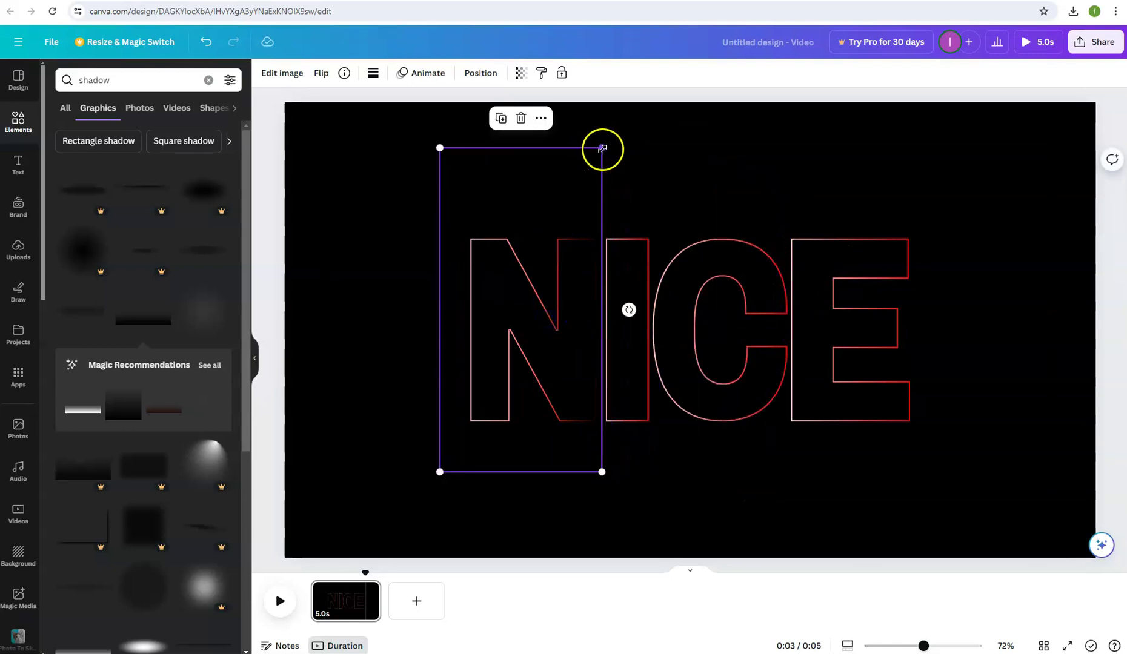
{"action": "left_click_drag", "start_coordinate": [603, 147], "coordinate": [583, 182]}
{"action": "mouse_move", "coordinate": [495, 267]}
{"action": "left_mouse_down"}
{"action": "mouse_move", "coordinate": [515, 267]}
{"action": "mouse_move", "coordinate": [502, 265]}
{"action": "left_mouse_up"}
{"action": "left_click", "coordinate": [377, 296]}
{"action": "left_click", "coordinate": [511, 265]}
{"action": "left_click", "coordinate": [392, 274]}
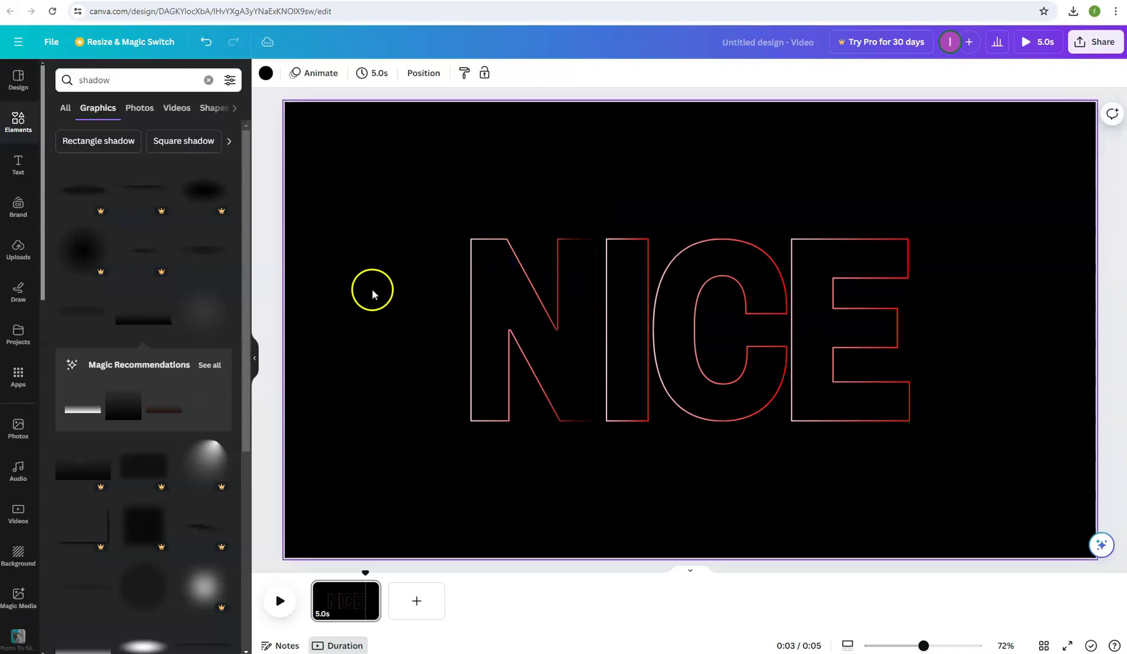
Step: Reorder the layers so the shadow graphic sits directly above N and below I
{"action": "left_click", "coordinate": [617, 285]}
{"action": "left_click", "coordinate": [415, 74]}
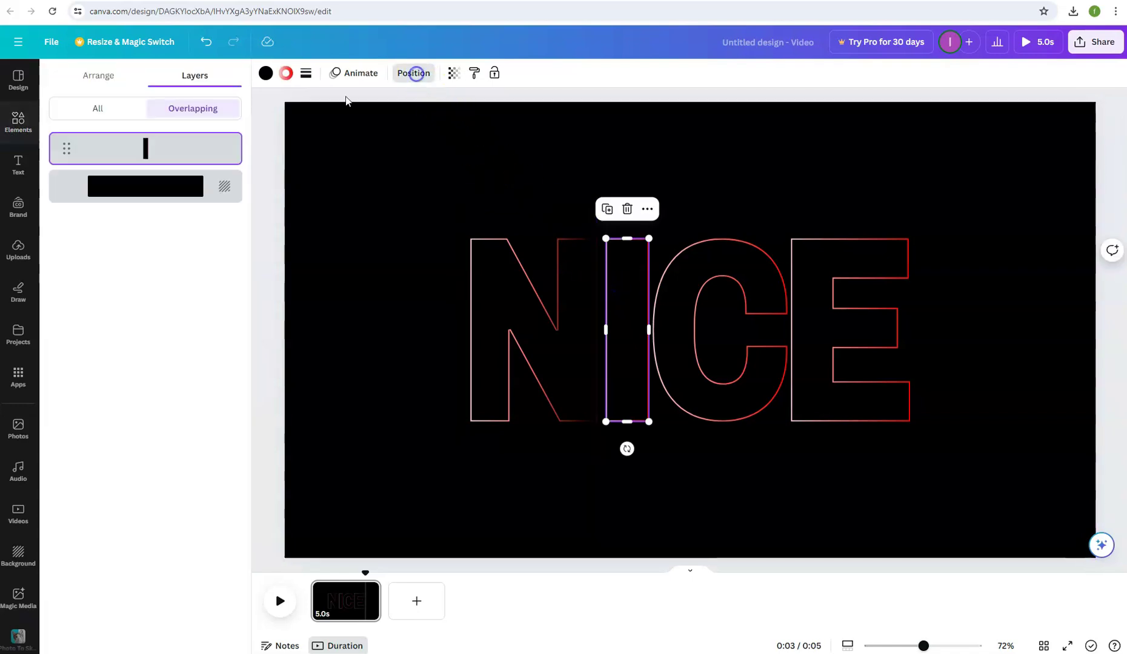
{"action": "left_click", "coordinate": [138, 118]}
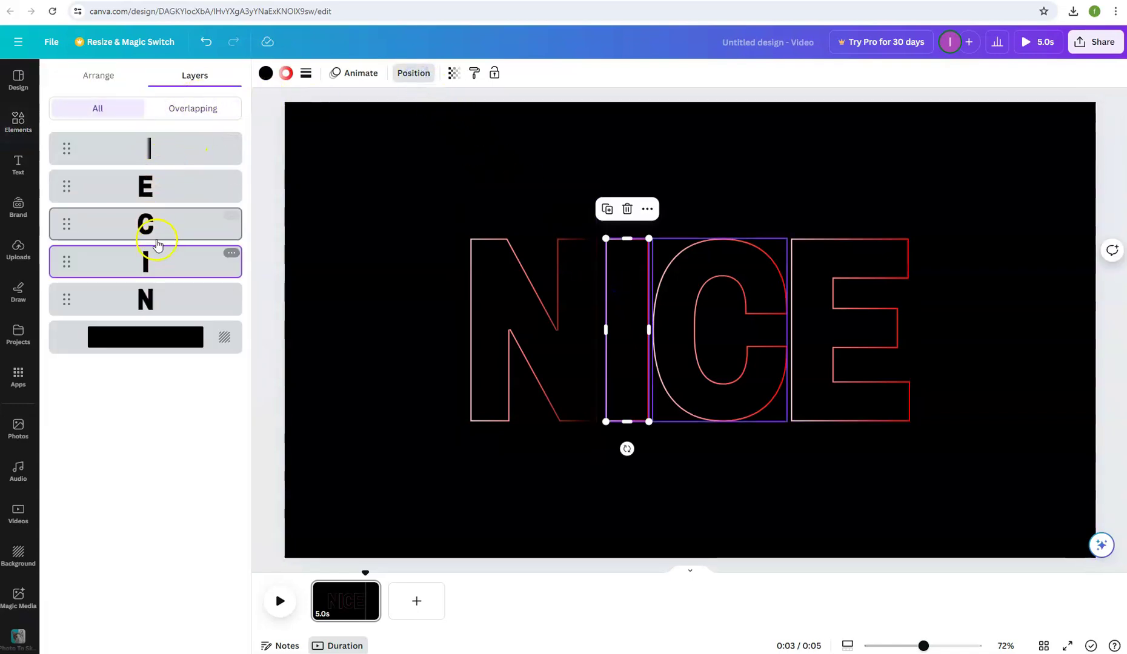
{"action": "left_click_drag", "start_coordinate": [171, 166], "coordinate": [167, 283]}
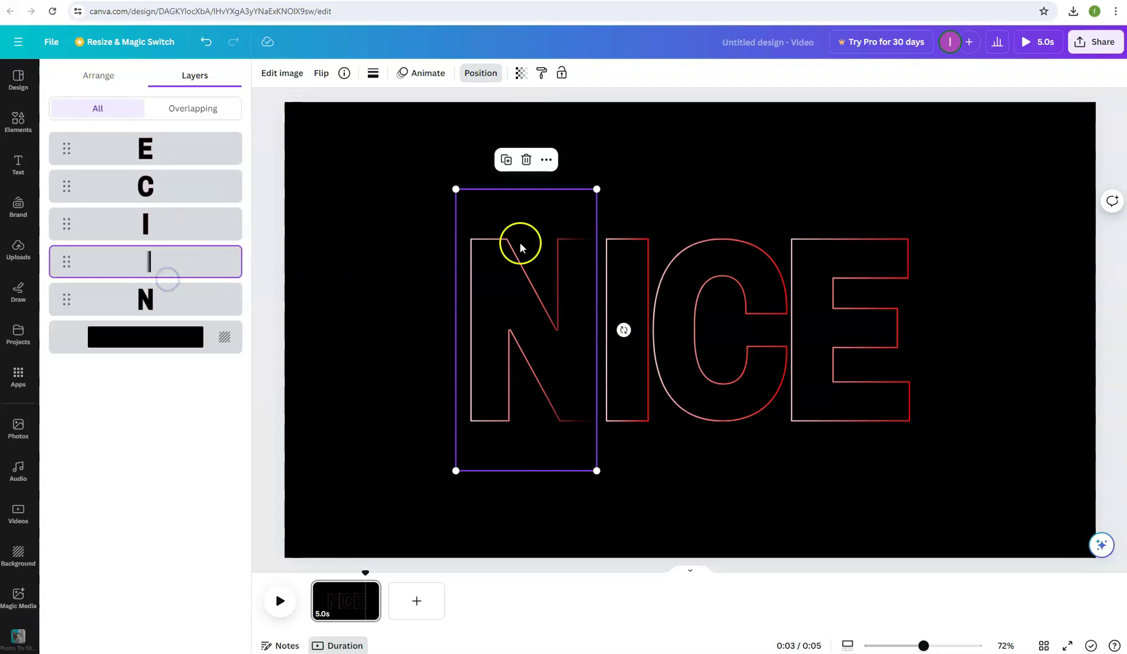
Step: Move the letter I closer to N, over the faded right edge of N
{"action": "left_click", "coordinate": [620, 284]}
{"action": "left_click_drag", "start_coordinate": [621, 285], "coordinate": [612, 284]}
{"action": "left_click", "coordinate": [573, 278]}
{"action": "left_click", "coordinate": [398, 249]}
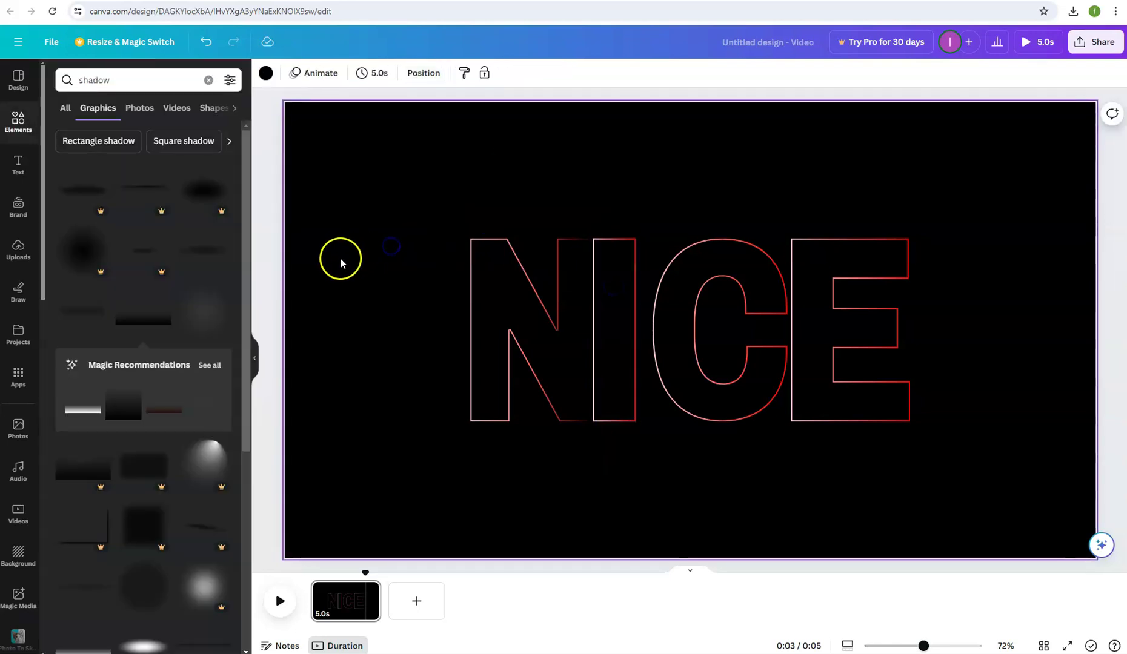
Step: Duplicate the shadow graphic and place the copy over I so the letter's right edge fades out
{"action": "left_click", "coordinate": [534, 286]}
{"action": "left_click", "coordinate": [506, 161]}
{"action": "left_click_drag", "start_coordinate": [494, 275], "coordinate": [537, 279]}
Step: Put the second shadow's layer directly below C and move the letter C closer to I
{"action": "left_click", "coordinate": [711, 295]}
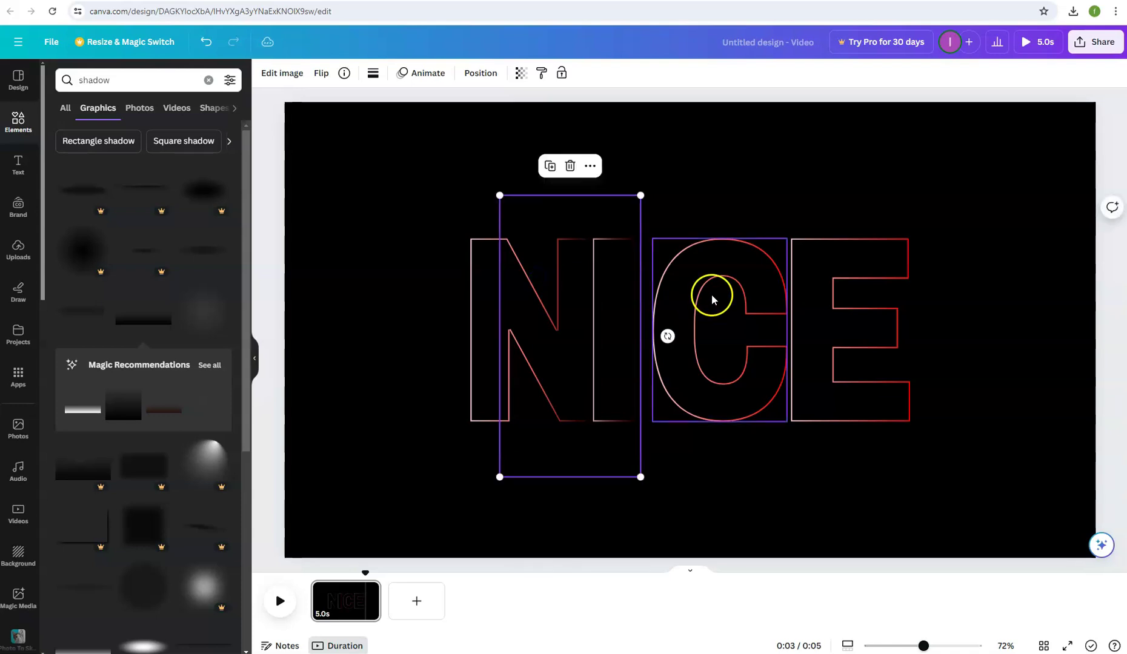
{"action": "left_click", "coordinate": [413, 72]}
{"action": "left_click_drag", "start_coordinate": [165, 156], "coordinate": [168, 237]}
{"action": "left_click_drag", "start_coordinate": [722, 332], "coordinate": [706, 327]}
{"action": "left_click", "coordinate": [340, 286]}
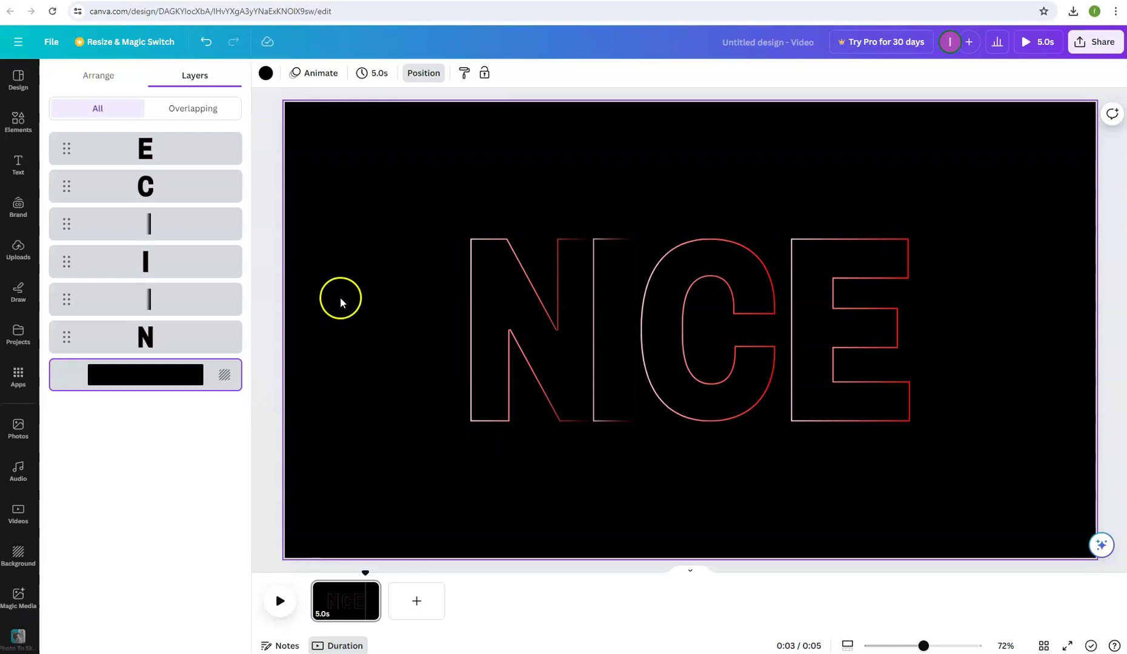
Step: Duplicate the shadow graphic onto C so its right edge fades out, and place the copy's layer directly below E
{"action": "left_click", "coordinate": [622, 276]}
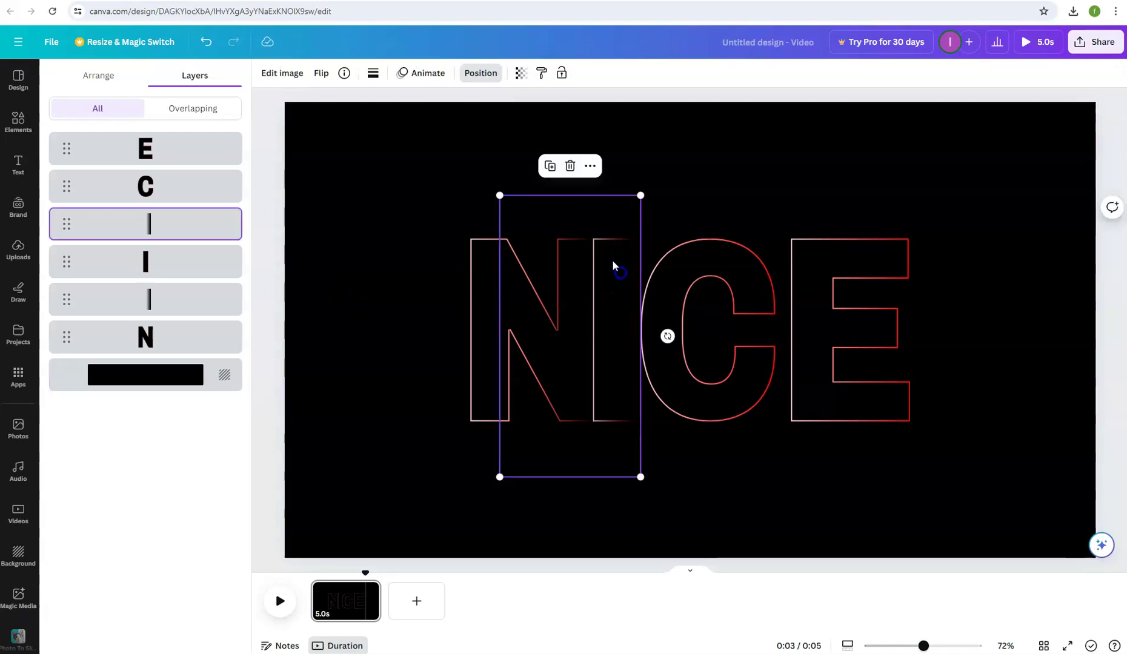
{"action": "left_click", "coordinate": [548, 167]}
{"action": "left_click_drag", "start_coordinate": [573, 301], "coordinate": [673, 288]}
{"action": "left_click", "coordinate": [366, 246]}
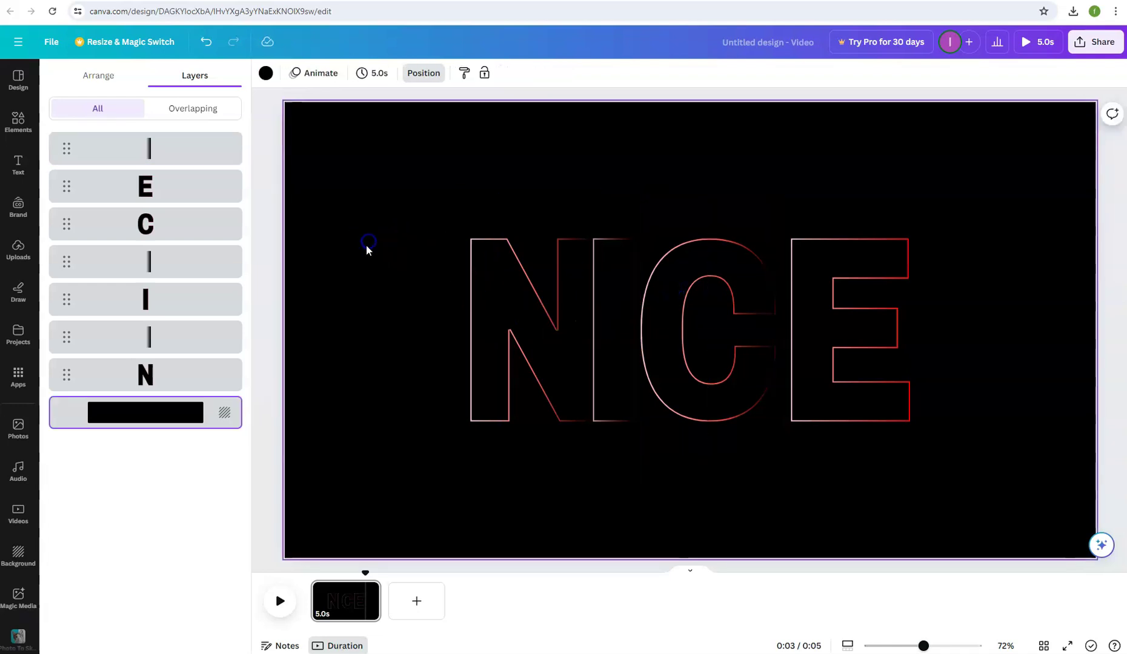
{"action": "left_click", "coordinate": [687, 316]}
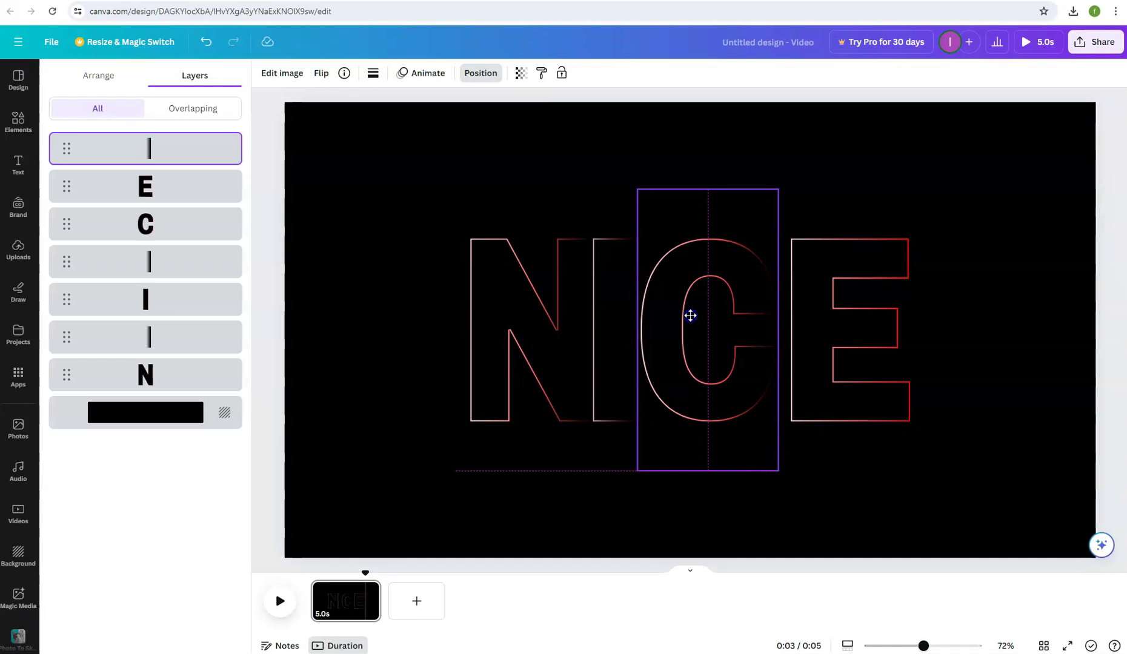
{"action": "left_click", "coordinate": [314, 303]}
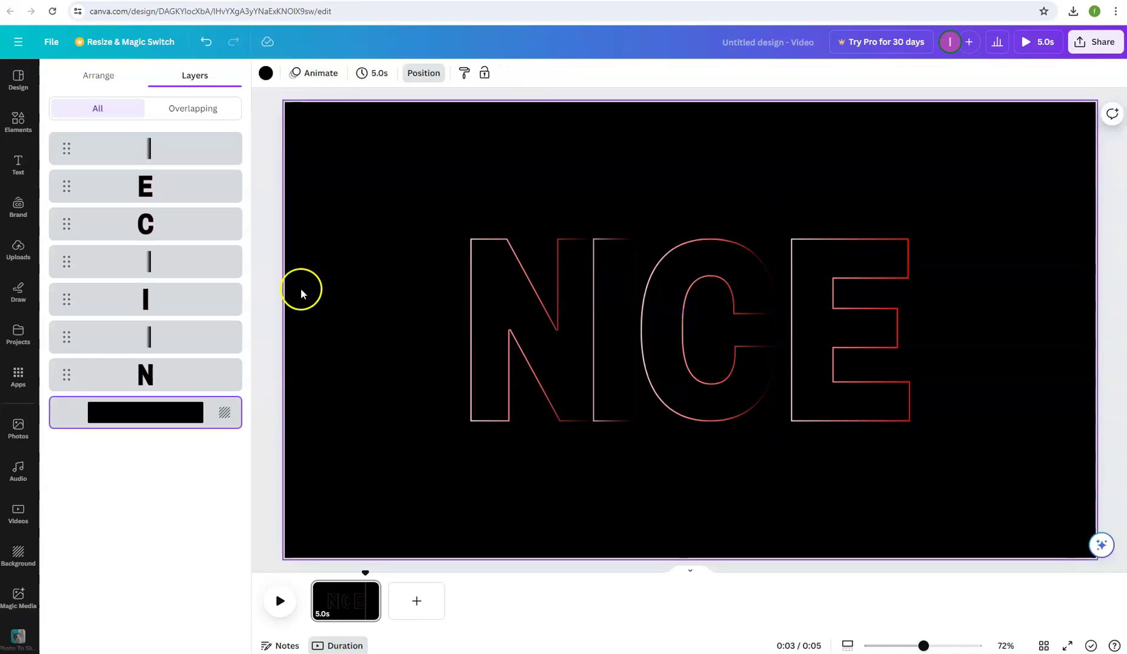
{"action": "left_click_drag", "start_coordinate": [200, 156], "coordinate": [198, 189]}
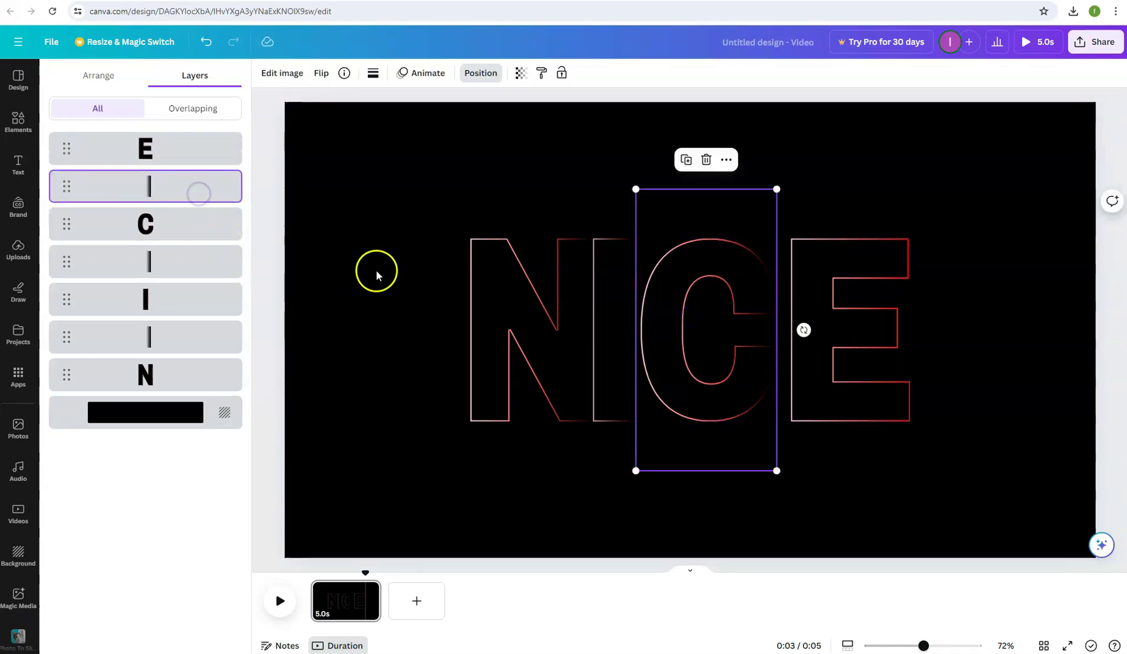
{"action": "left_click", "coordinate": [371, 255]}
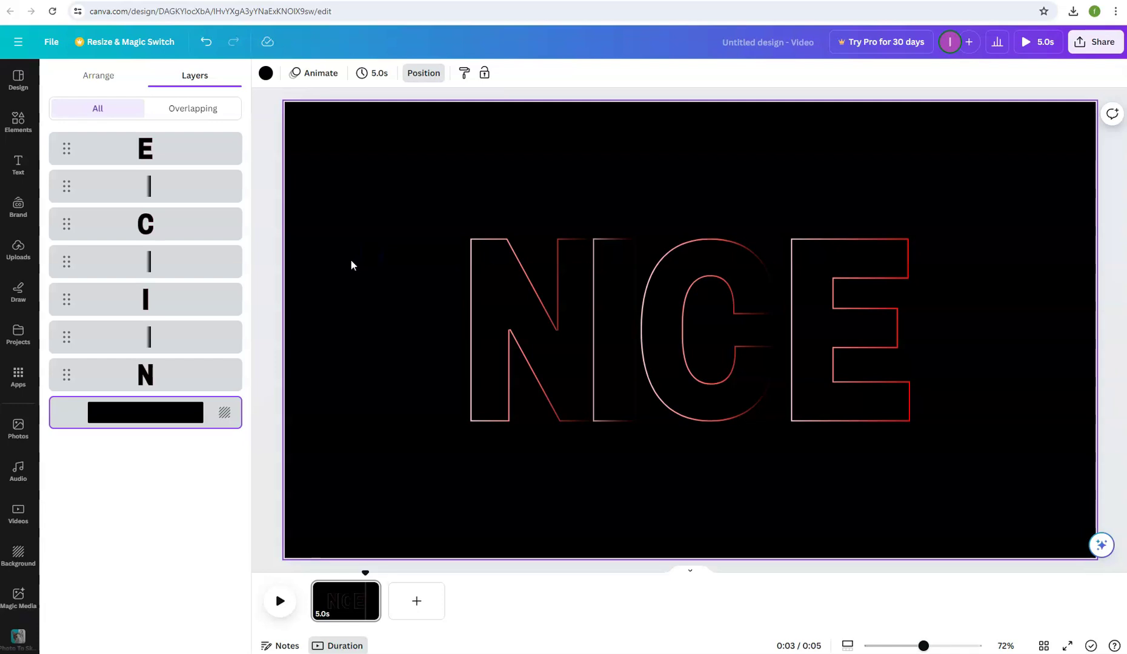
Step: Duplicate the shadow graphic over C once more and park the copy in the empty area beside N
{"action": "left_click", "coordinate": [725, 305]}
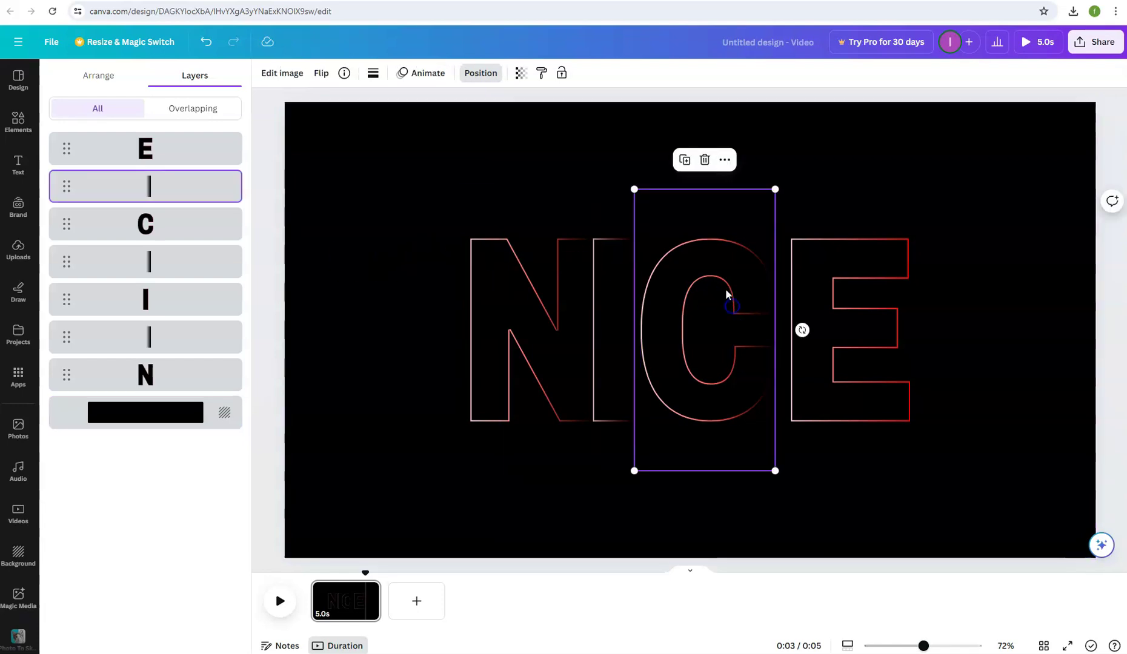
{"action": "left_click", "coordinate": [692, 165]}
{"action": "left_click_drag", "start_coordinate": [833, 308], "coordinate": [835, 304]}
{"action": "left_click_drag", "start_coordinate": [722, 284], "coordinate": [354, 263]}
{"action": "left_click", "coordinate": [743, 315]}
{"action": "left_click_drag", "start_coordinate": [744, 316], "coordinate": [384, 244]}
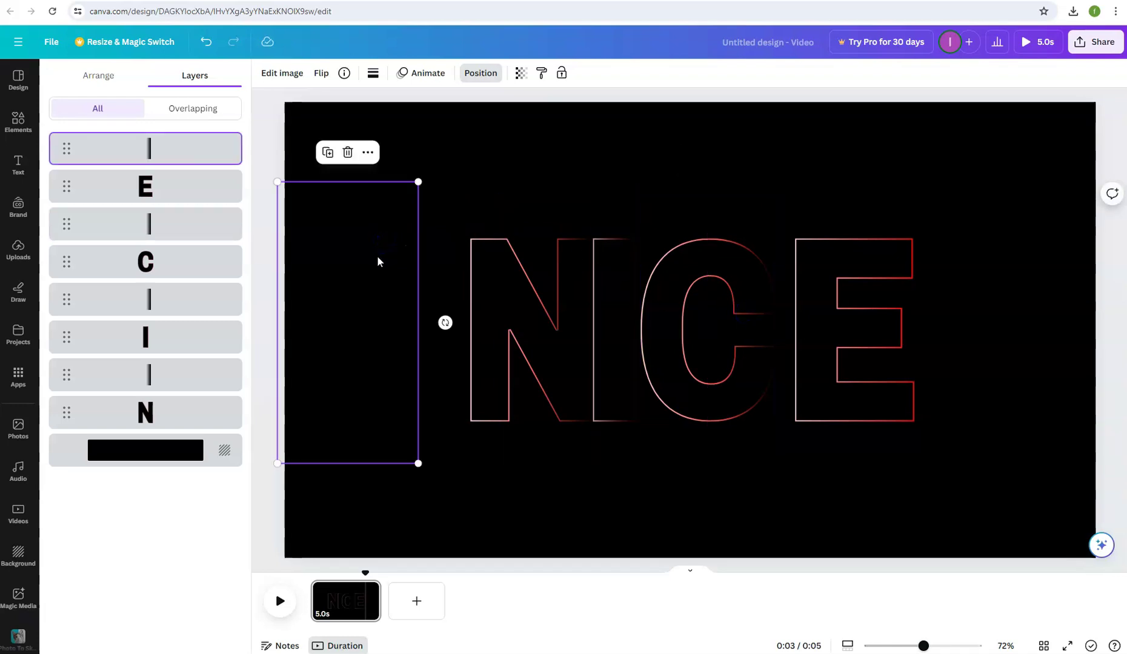
Step: Move the letter E closer to C and adjust the position of I between N and C
{"action": "left_click", "coordinate": [830, 322]}
{"action": "left_click_drag", "start_coordinate": [830, 322], "coordinate": [800, 319]}
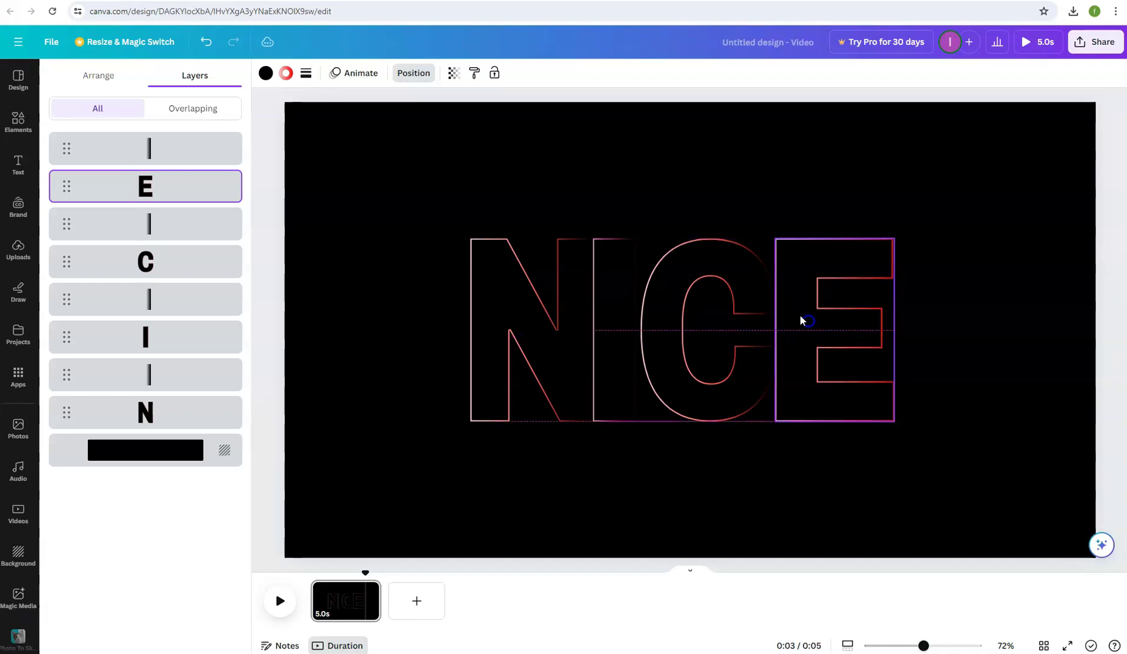
{"action": "left_click", "coordinate": [581, 328]}
{"action": "left_click_drag", "start_coordinate": [581, 327], "coordinate": [604, 332]}
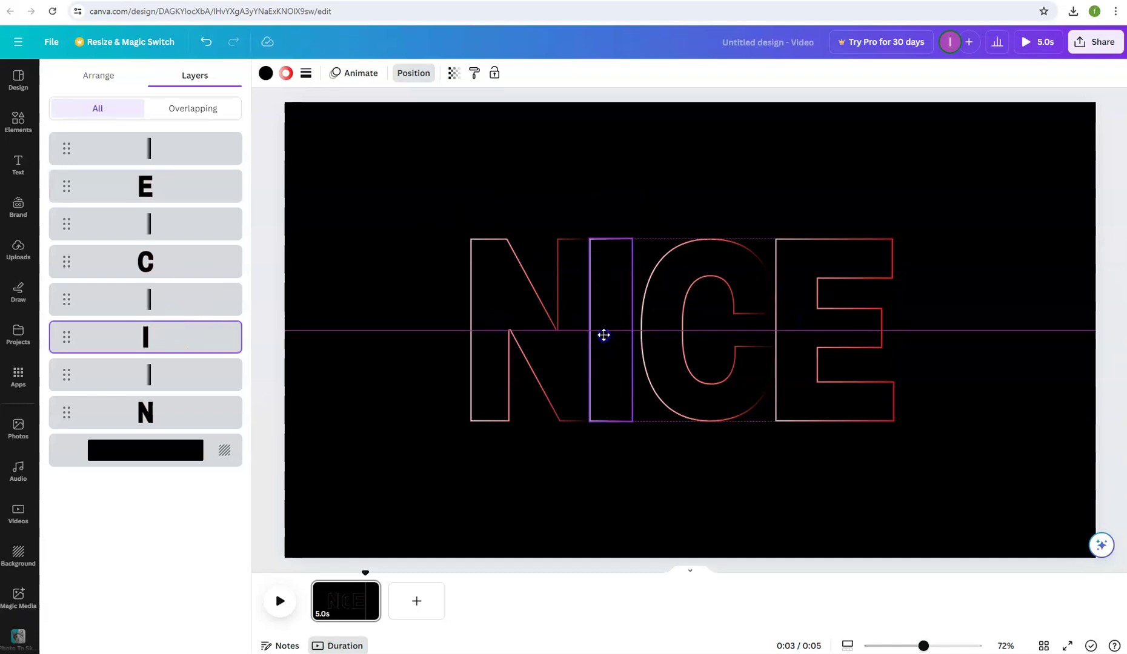
Step: Move the letter C closer to I, and shift the letter E closer to C
{"action": "left_click", "coordinate": [689, 352]}
{"action": "left_click_drag", "start_coordinate": [689, 352], "coordinate": [692, 352]}
{"action": "left_click", "coordinate": [694, 272]}
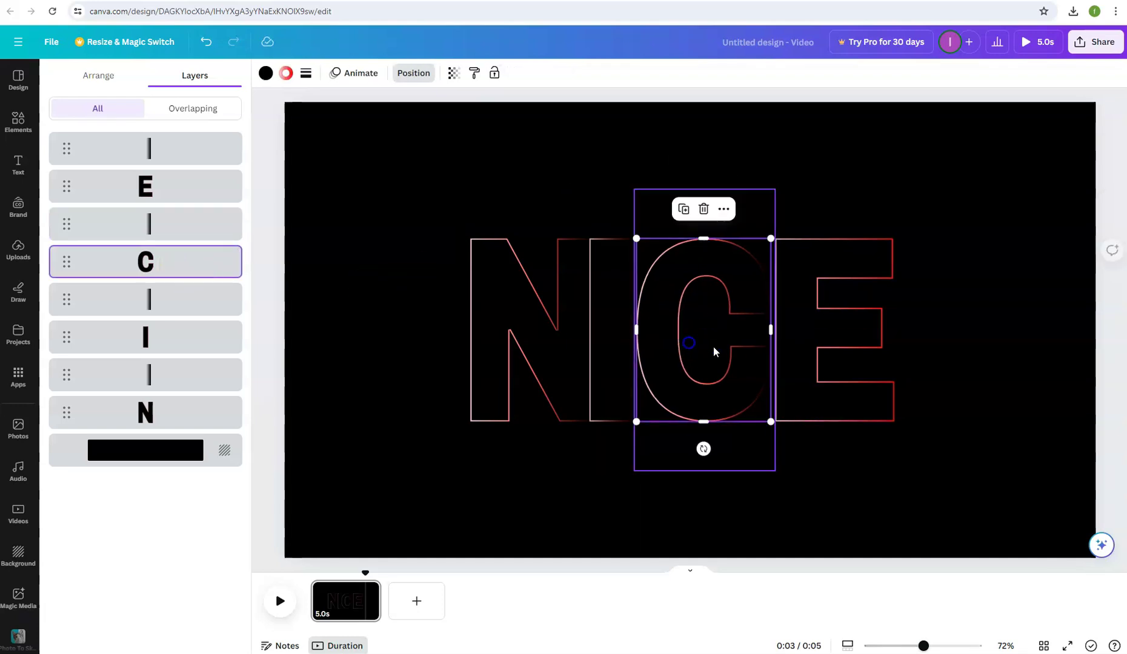
{"action": "left_click", "coordinate": [763, 420]}
{"action": "left_click_drag", "start_coordinate": [829, 379], "coordinate": [826, 388]}
Step: Align E with the other letters and place the parked shadow graphic over E's right edge so it fades out
{"action": "left_click", "coordinate": [755, 337]}
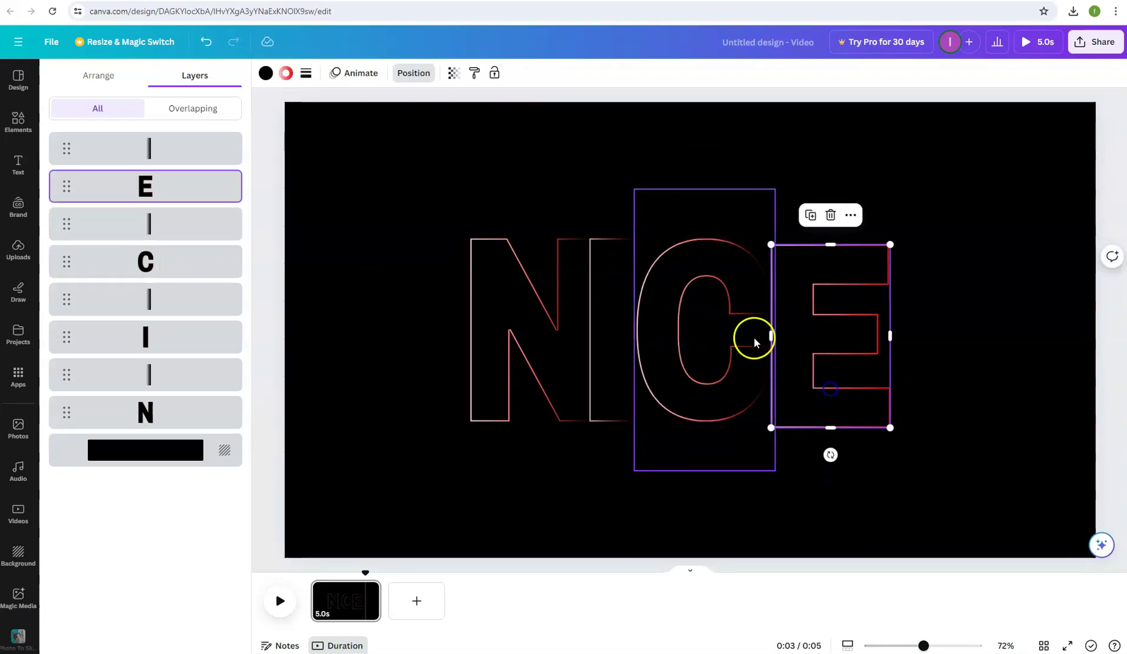
{"action": "left_click_drag", "start_coordinate": [630, 355], "coordinate": [384, 329]}
{"action": "left_click", "coordinate": [833, 369]}
{"action": "left_click_drag", "start_coordinate": [614, 334], "coordinate": [802, 329]}
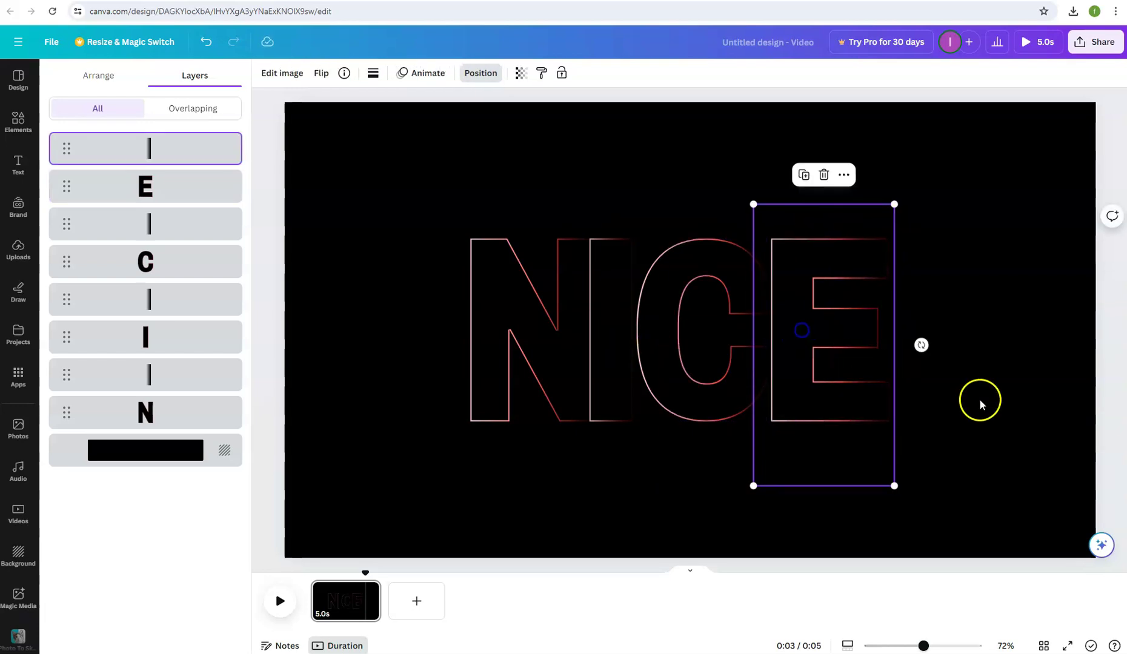
Step: Duplicate E's shadow, make the copy slightly smaller, and lay it over E to strengthen the fade on its right edge
{"action": "left_click", "coordinate": [803, 174]}
{"action": "left_click_drag", "start_coordinate": [760, 206], "coordinate": [787, 239]}
{"action": "left_click_drag", "start_coordinate": [827, 332], "coordinate": [807, 317]}
{"action": "left_click_drag", "start_coordinate": [892, 457], "coordinate": [890, 463]}
{"action": "left_click", "coordinate": [833, 400]}
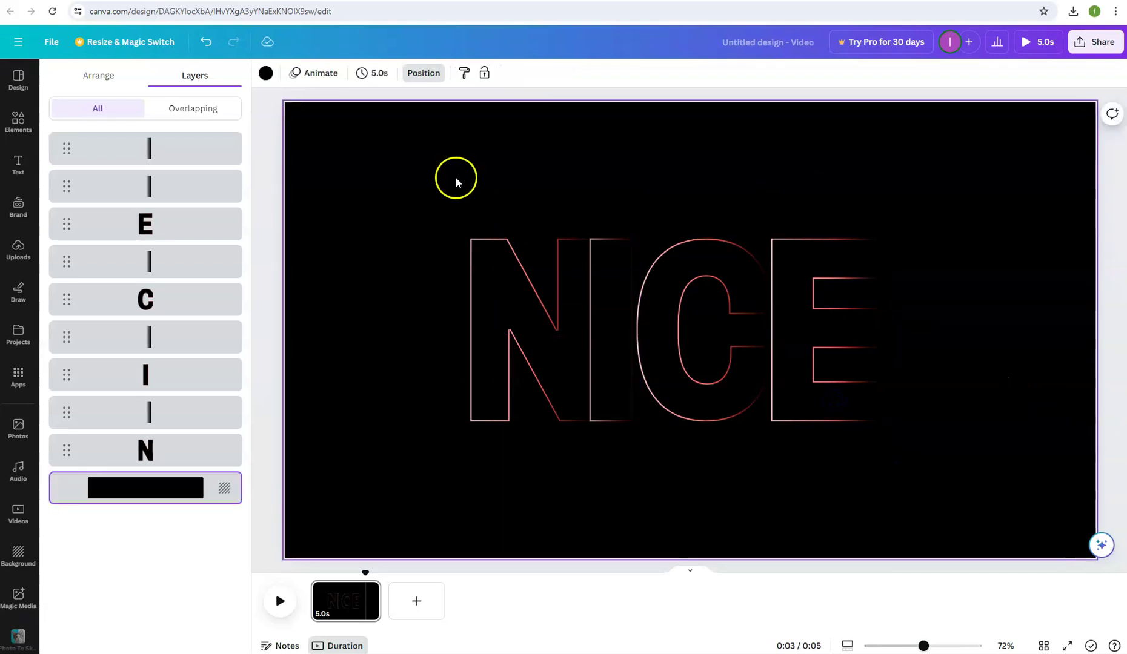
Step: Shift the letter C together with its shadow slightly closer to I
{"action": "left_click", "coordinate": [22, 165]}
{"action": "left_click", "coordinate": [599, 272]}
{"action": "left_click", "coordinate": [406, 299]}
{"action": "left_click", "coordinate": [679, 302]}
{"action": "left_click", "coordinate": [478, 71]}
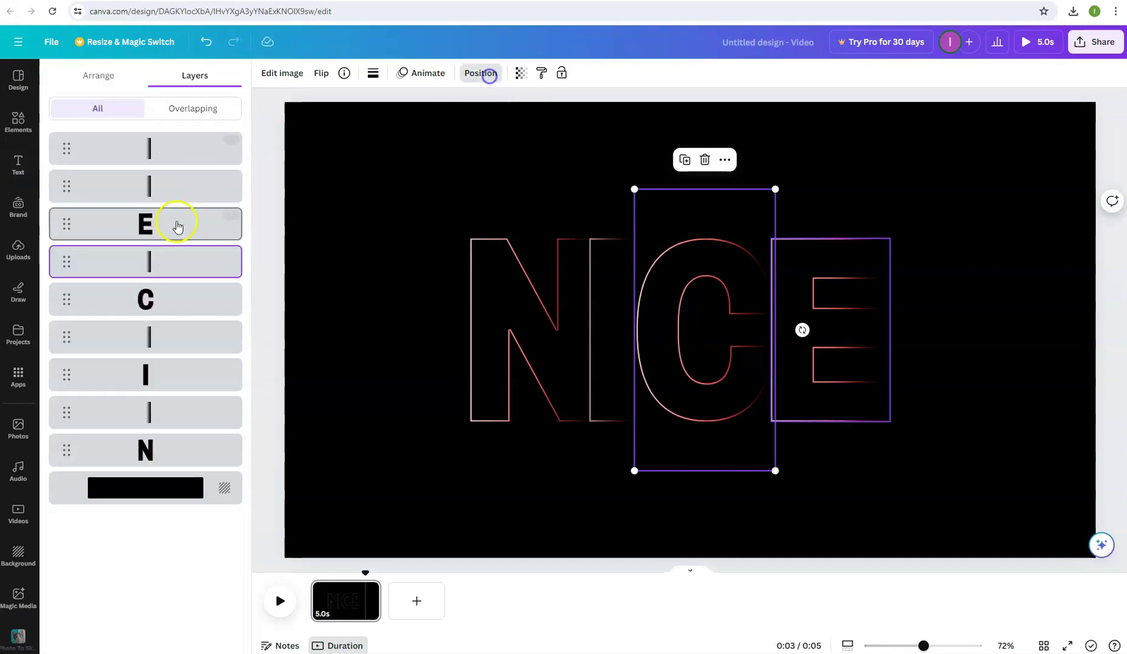
{"action": "left_click", "coordinate": [701, 312]}
{"action": "left_click", "coordinate": [702, 313]}
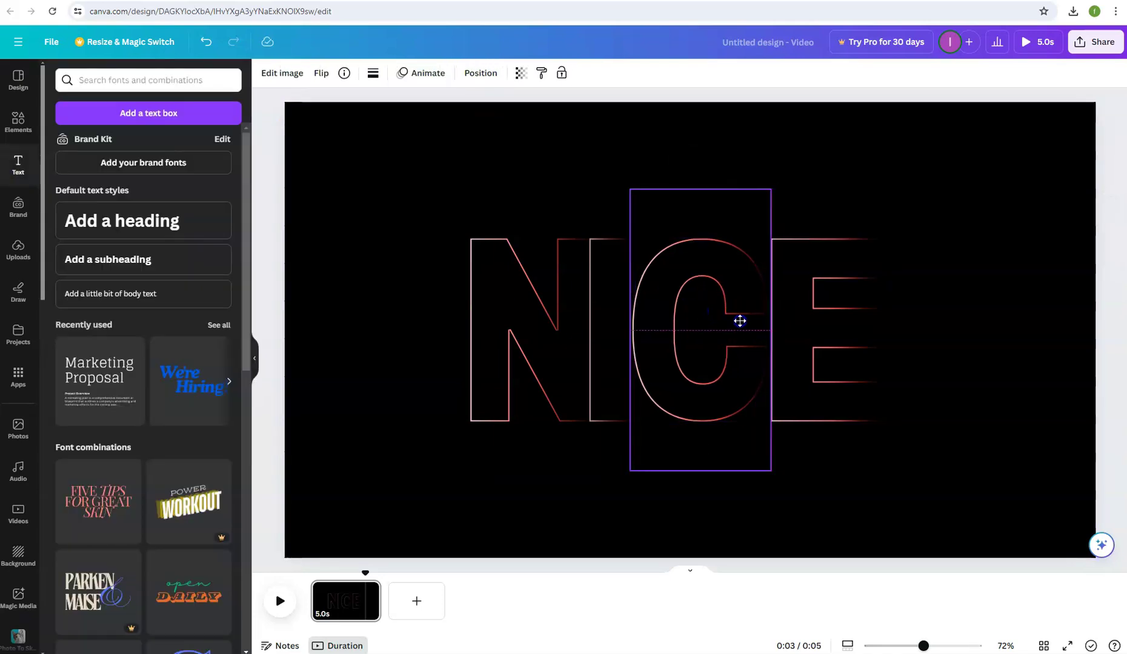
{"action": "left_click", "coordinate": [740, 321]}
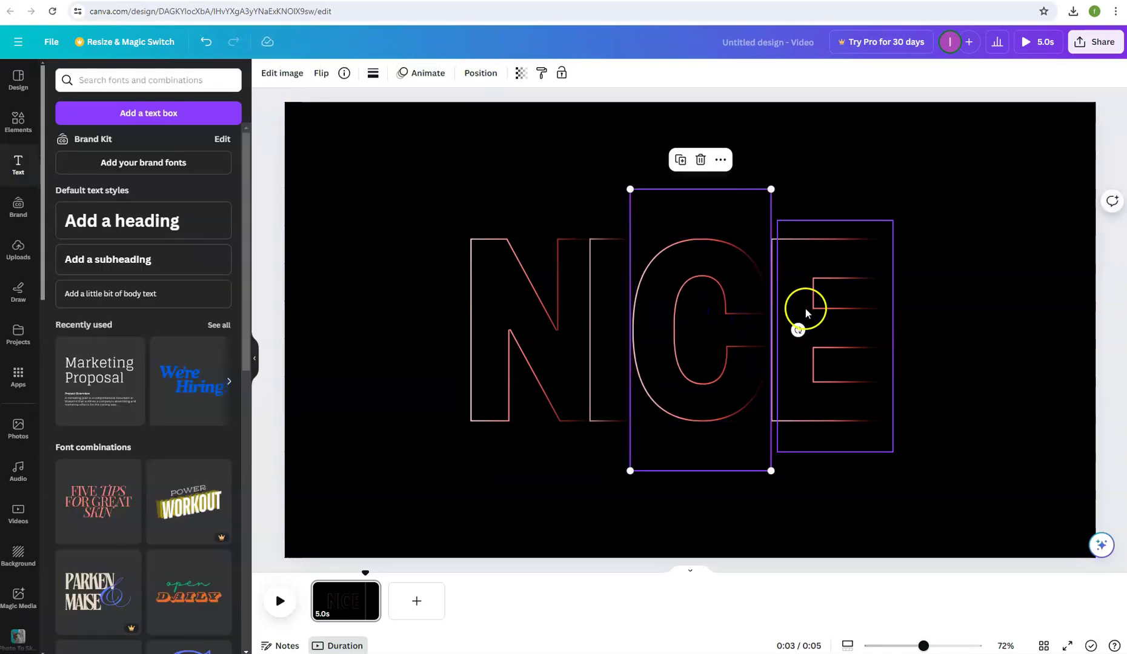
Step: Move the letter E slightly closer to C and realign the smaller shadow over E's right edge
{"action": "left_click", "coordinate": [850, 156]}
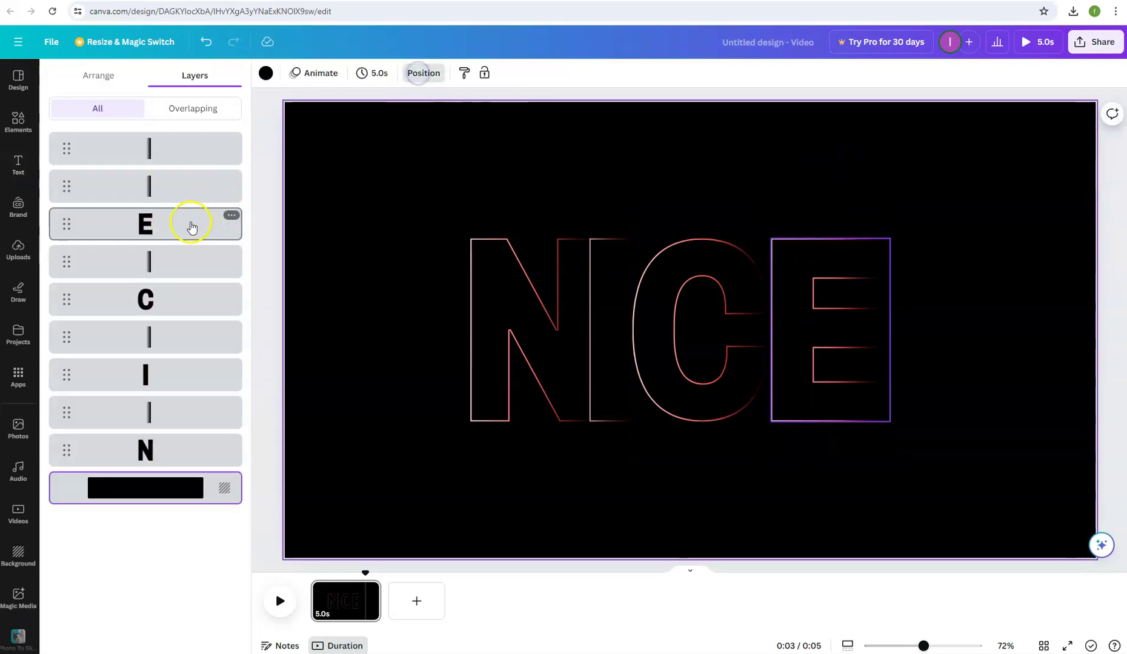
{"action": "left_click", "coordinate": [186, 221]}
{"action": "left_click_drag", "start_coordinate": [798, 310], "coordinate": [794, 310]}
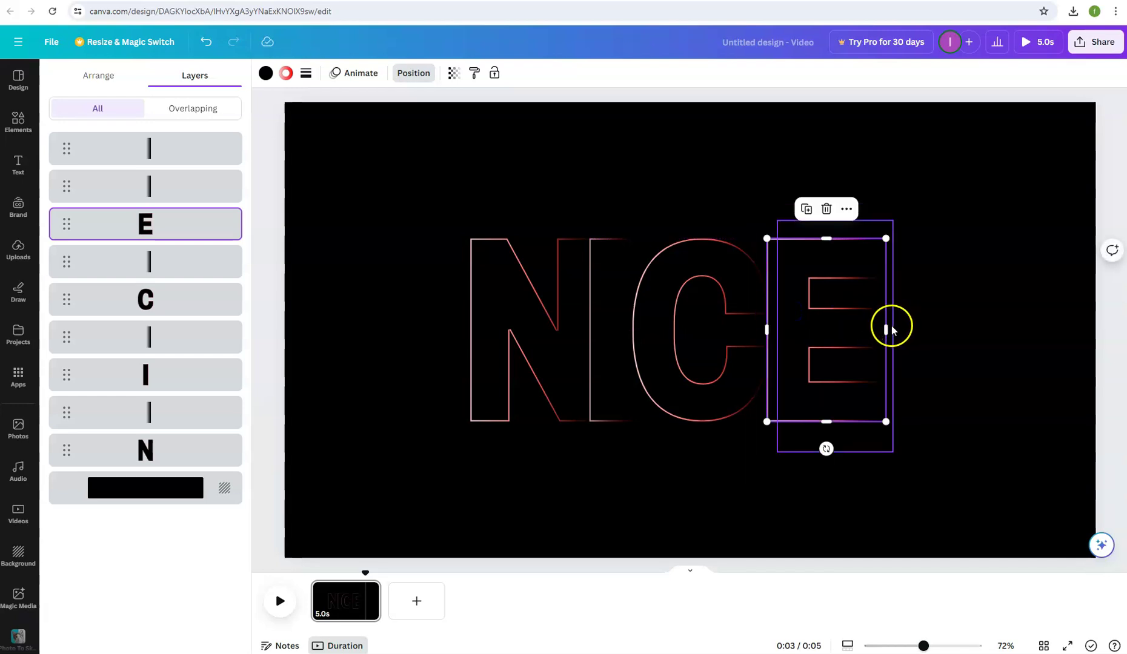
{"action": "left_click_drag", "start_coordinate": [873, 331], "coordinate": [873, 326]}
{"action": "left_click", "coordinate": [969, 316]}
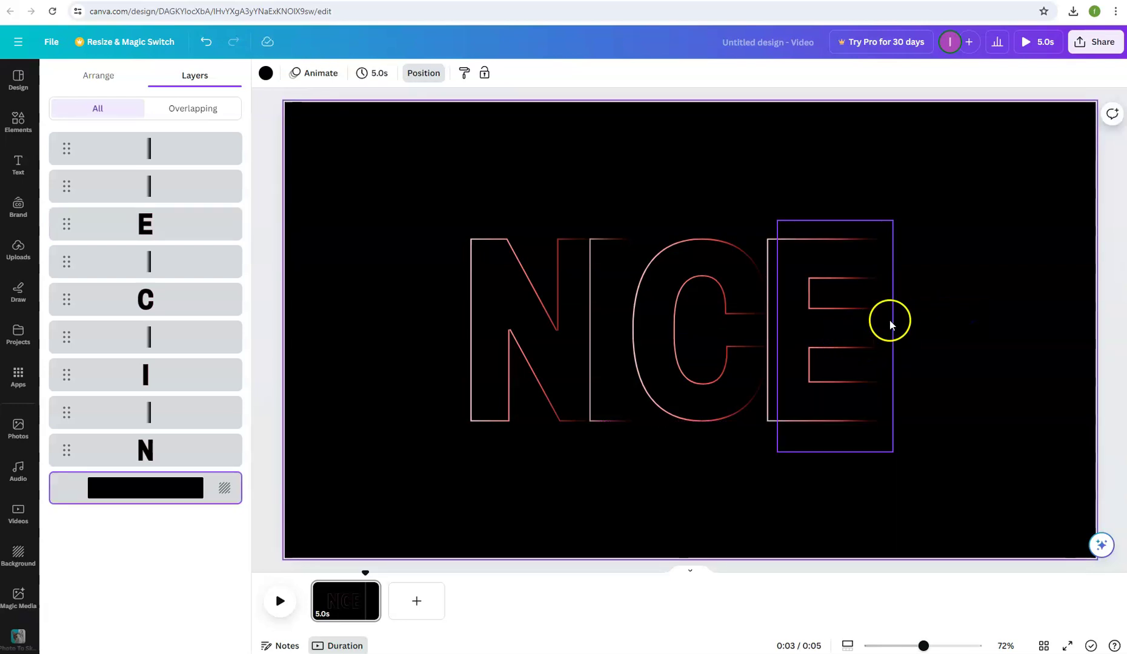
{"action": "left_click_drag", "start_coordinate": [823, 330], "coordinate": [823, 337]}
{"action": "left_click", "coordinate": [403, 274]}
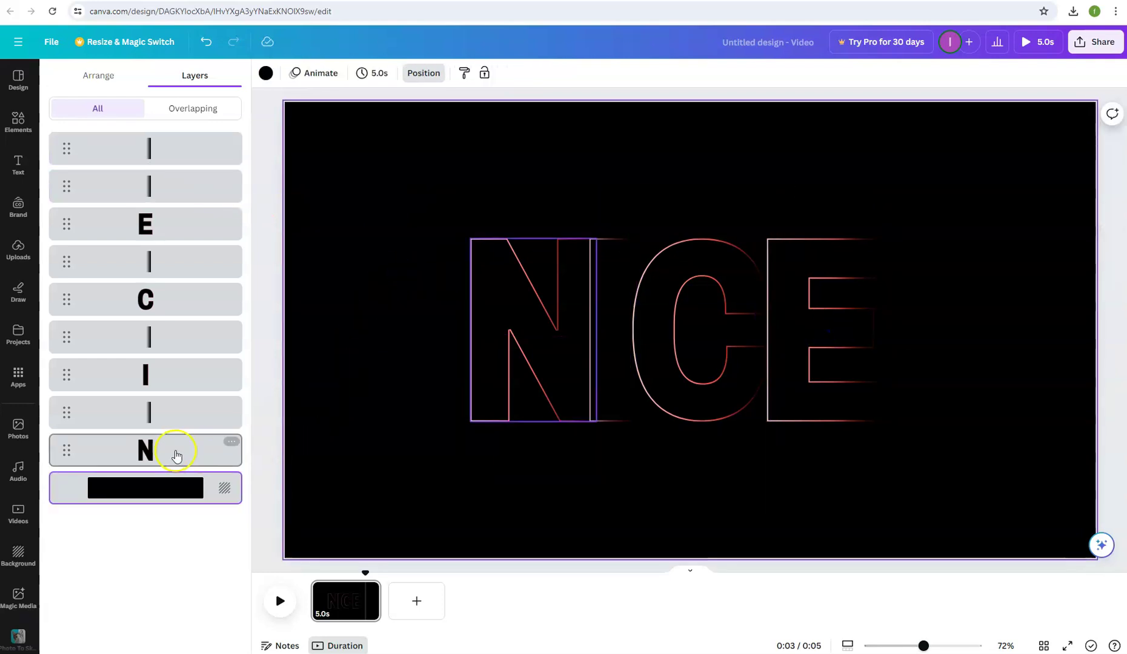
Step: Download the finished NICE design as a PNG image
{"action": "left_click", "coordinate": [1095, 42]}
{"action": "left_click", "coordinate": [938, 329]}
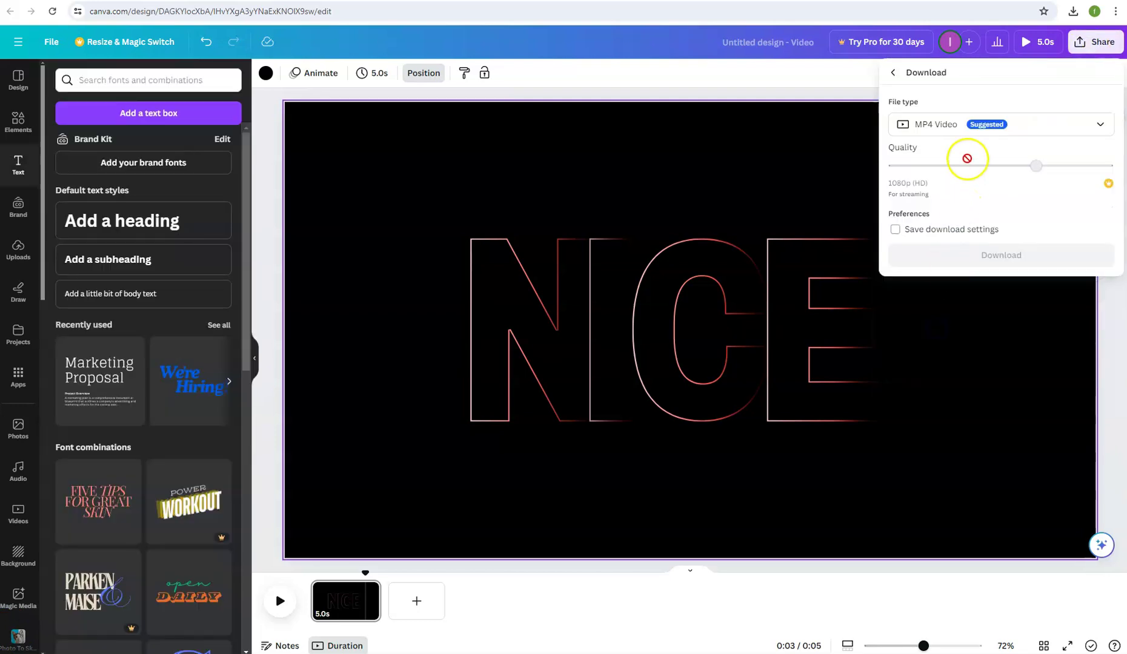
{"action": "left_click", "coordinate": [966, 132]}
{"action": "left_click", "coordinate": [945, 188]}
{"action": "left_click", "coordinate": [998, 284]}
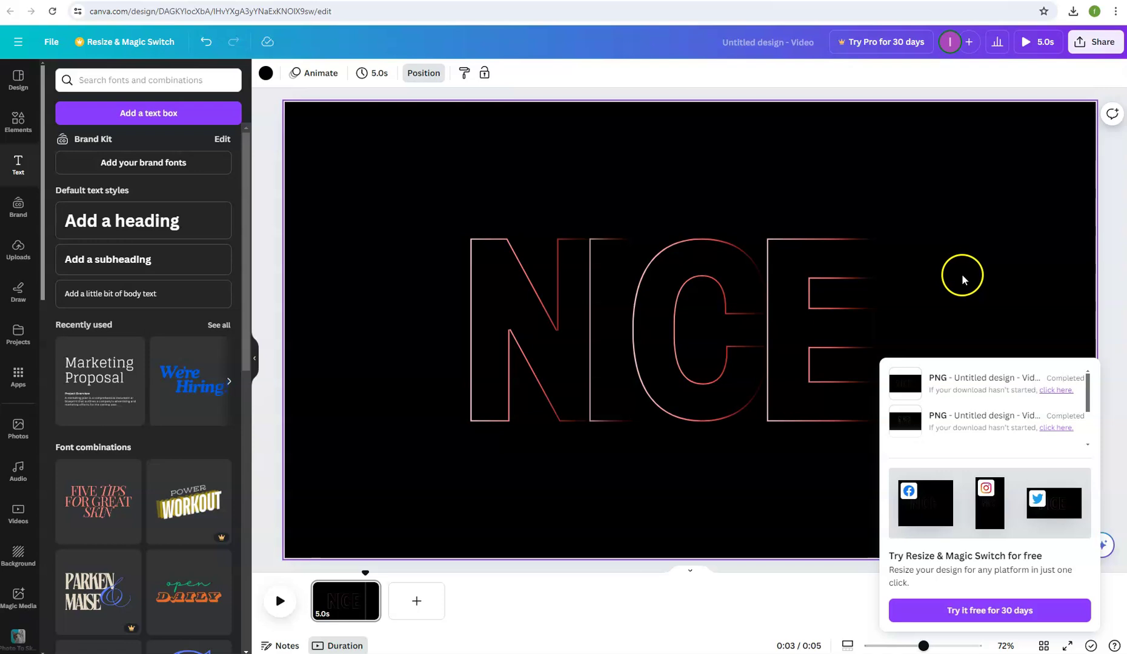
Step: Upload the downloaded PNG of the NICE design and add it to the page
{"action": "left_click", "coordinate": [1040, 50]}
{"action": "left_click_drag", "start_coordinate": [573, 352], "coordinate": [360, 310]}
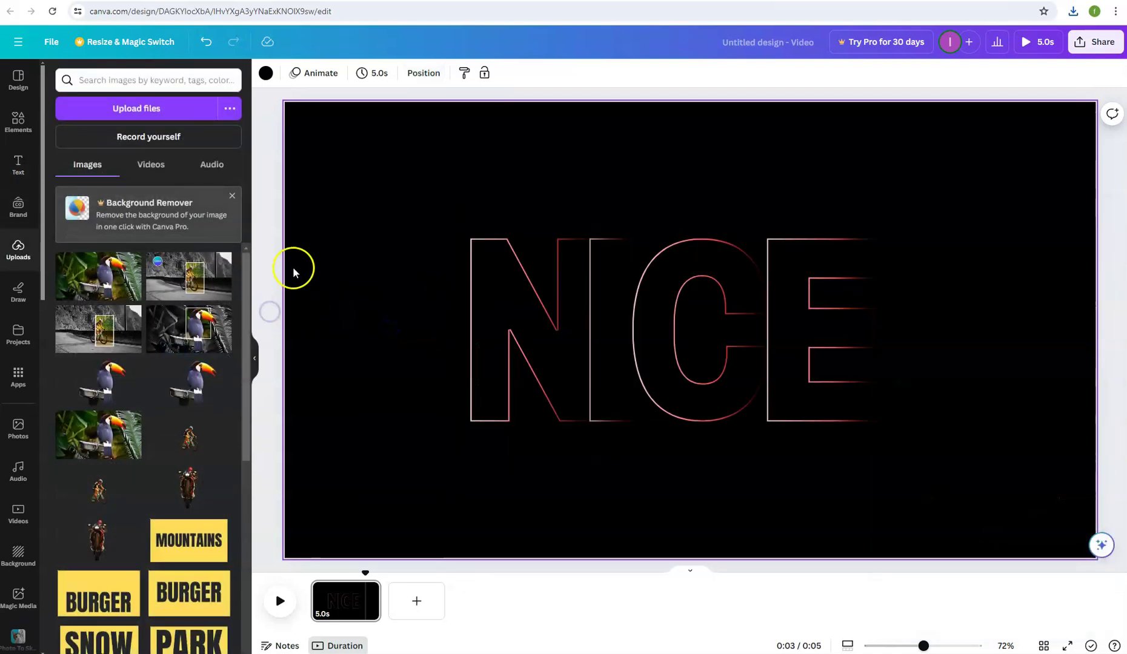
{"action": "left_click", "coordinate": [280, 219]}
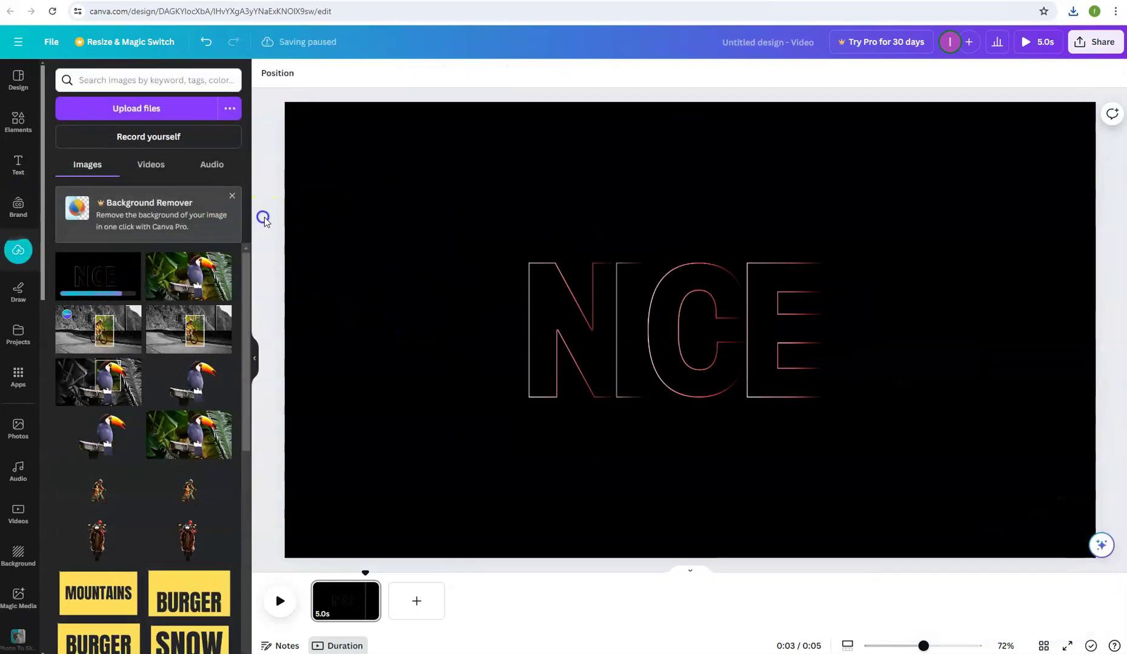
Step: Enlarge the uploaded NICE image to fill the page and crop its top edge down to just above the letters
{"action": "left_click", "coordinate": [18, 163]}
{"action": "left_click_drag", "start_coordinate": [576, 201], "coordinate": [472, 141]}
{"action": "left_click_drag", "start_coordinate": [892, 422], "coordinate": [1107, 537]}
{"action": "left_click_drag", "start_coordinate": [699, 99], "coordinate": [729, 233]}
Step: Flip the NICE image vertically, crop the empty area above its letters, and place it directly beneath the original text as a reflection
{"action": "left_click", "coordinate": [320, 74]}
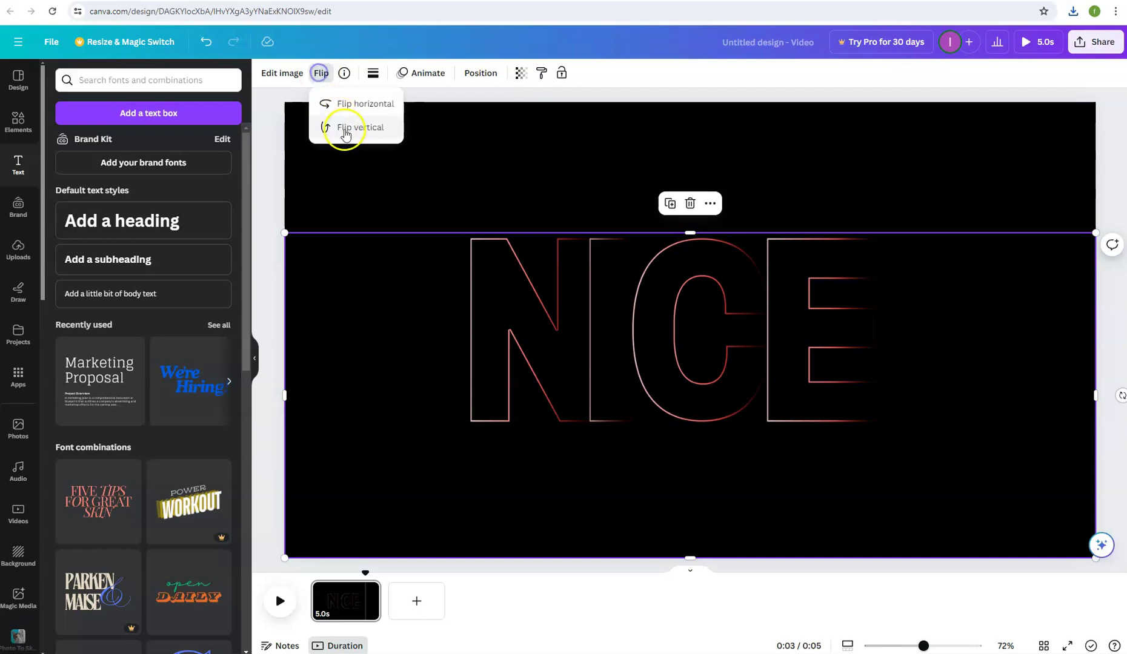
{"action": "left_click", "coordinate": [344, 127]}
{"action": "left_click_drag", "start_coordinate": [698, 234], "coordinate": [730, 369]}
{"action": "left_click_drag", "start_coordinate": [722, 438], "coordinate": [722, 497]}
{"action": "left_click", "coordinate": [692, 427]}
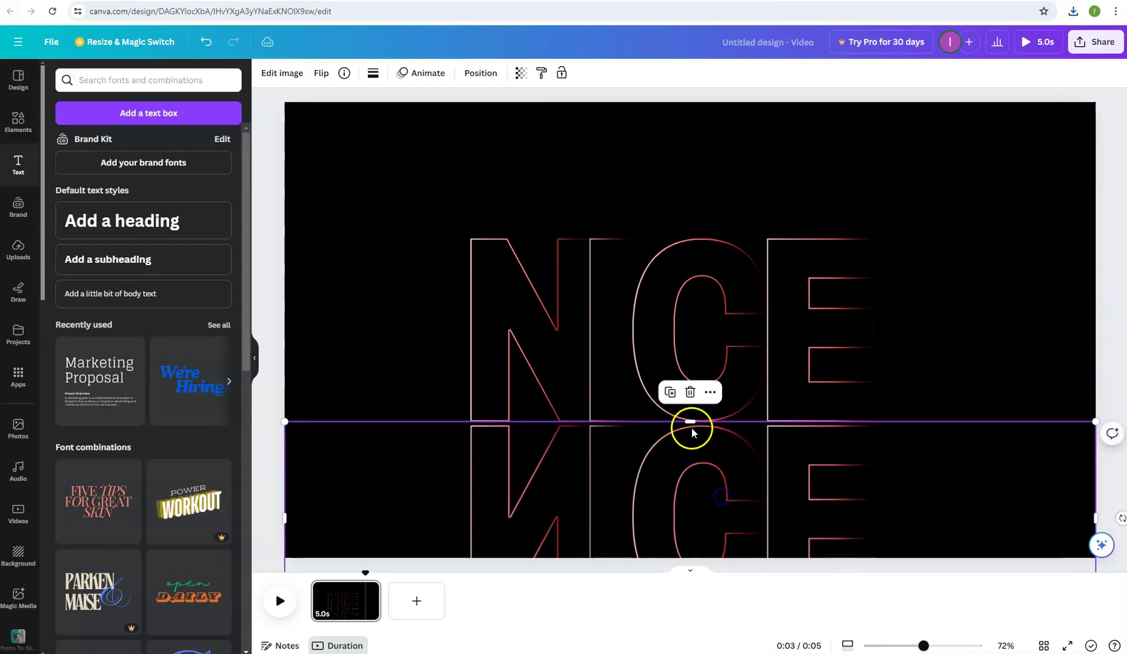
Step: Crop the empty left and right sides of the reflected NICE image
{"action": "left_click_drag", "start_coordinate": [691, 424], "coordinate": [691, 427]}
{"action": "left_click_drag", "start_coordinate": [283, 487], "coordinate": [349, 488]}
{"action": "left_click_drag", "start_coordinate": [1093, 466], "coordinate": [974, 465]}
Step: Group the letters, shadows and reflection, scale the group down to fit inside the page, and center it
{"action": "left_click_drag", "start_coordinate": [275, 166], "coordinate": [992, 572]}
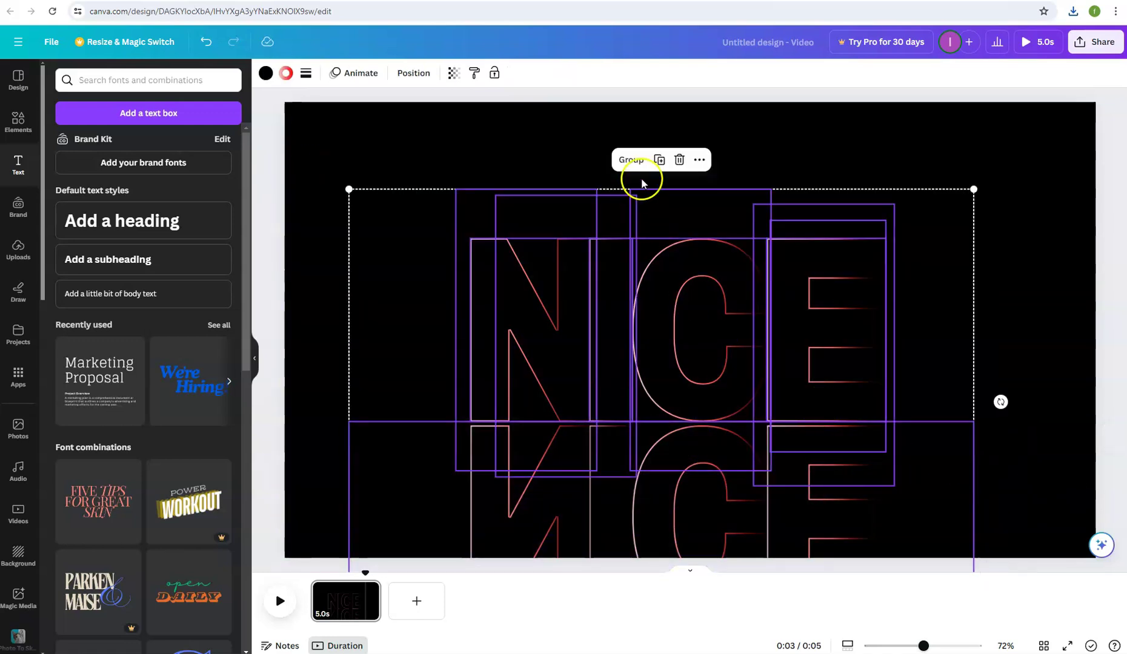
{"action": "left_click", "coordinate": [630, 160]}
{"action": "left_click_drag", "start_coordinate": [636, 333], "coordinate": [635, 262]}
{"action": "left_click_drag", "start_coordinate": [348, 108], "coordinate": [501, 212]}
{"action": "left_click_drag", "start_coordinate": [738, 352], "coordinate": [715, 346]}
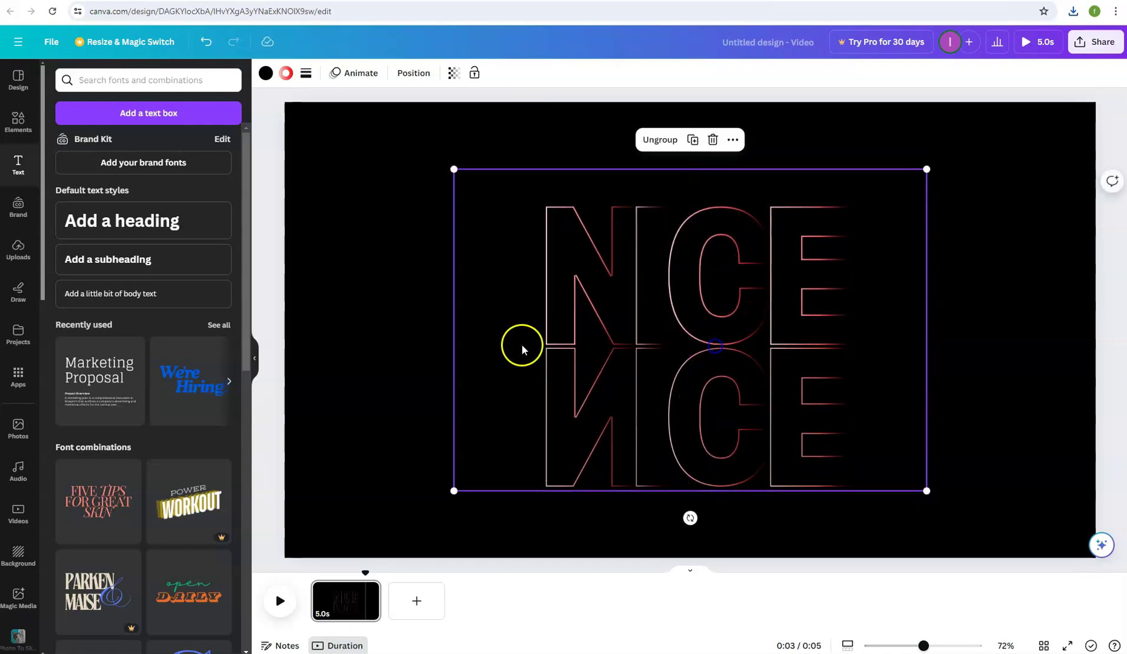
Step: Ungroup the design and duplicate the shadow graphic that covers the letter I
{"action": "left_click", "coordinate": [395, 355]}
{"action": "left_click", "coordinate": [549, 262]}
{"action": "left_click", "coordinate": [632, 238]}
{"action": "left_click", "coordinate": [608, 145]}
{"action": "left_click", "coordinate": [433, 179]}
{"action": "left_click", "coordinate": [609, 232]}
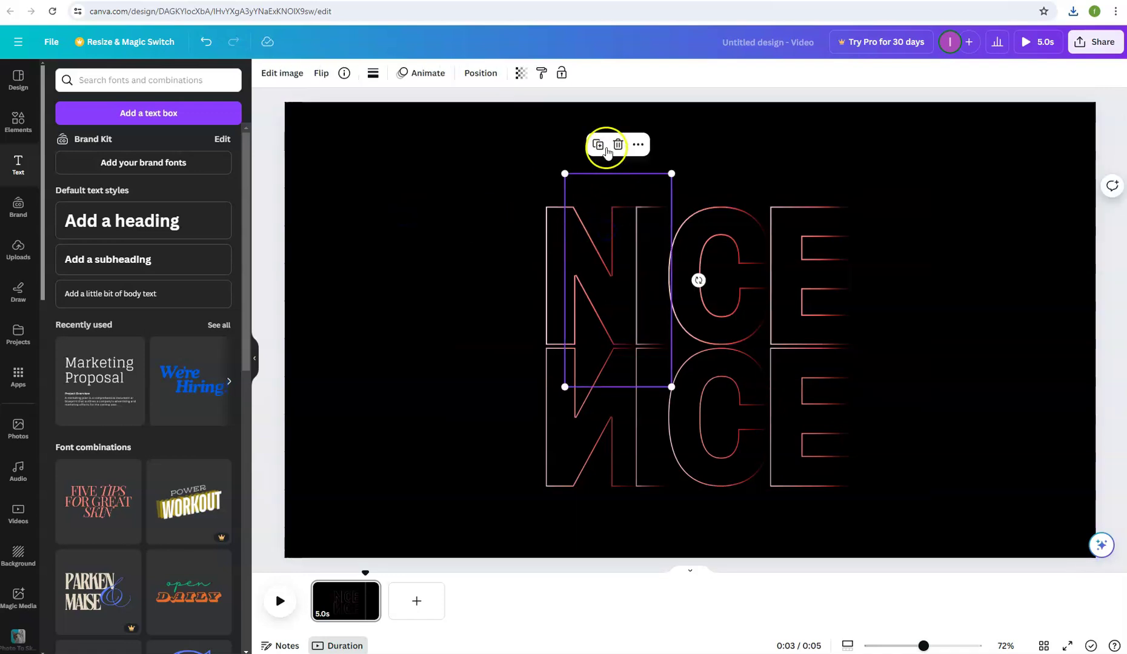
Step: Rotate the shadow copy a quarter turn, place it over the lower part of the reflection, and enlarge it across all letters
{"action": "left_click_drag", "start_coordinate": [699, 280], "coordinate": [624, 367]}
{"action": "left_click_drag", "start_coordinate": [641, 318], "coordinate": [659, 453]}
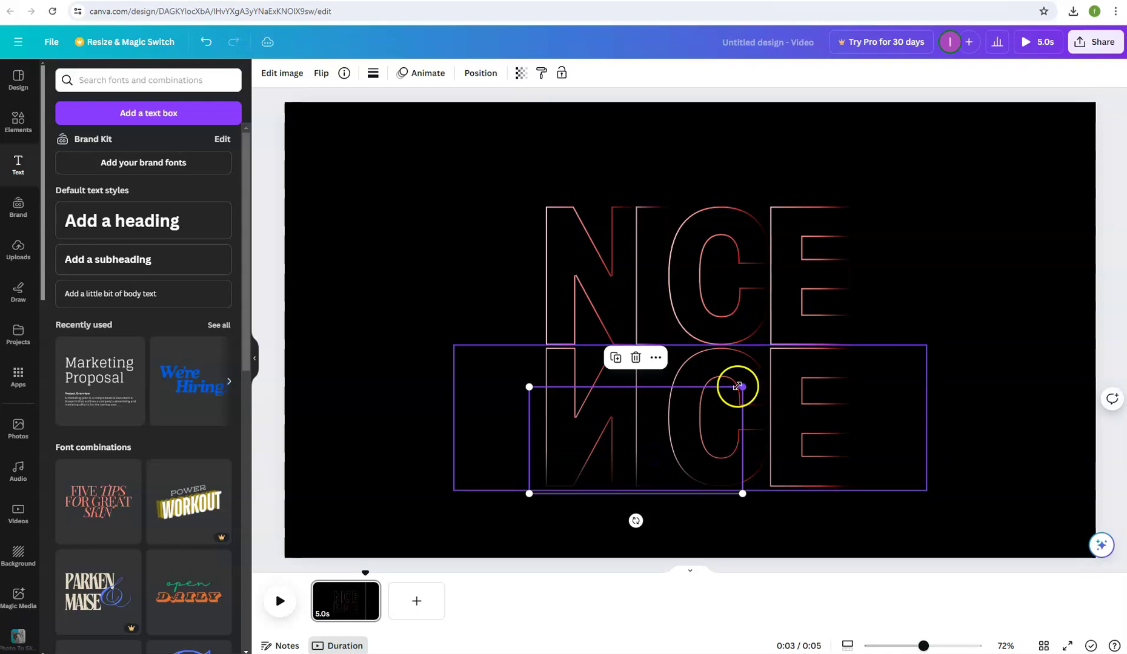
{"action": "left_click_drag", "start_coordinate": [755, 383], "coordinate": [922, 351]}
Step: Duplicate the wide shadow and stack the copies progressively higher over the reflection so it fades toward its lower end
{"action": "left_click", "coordinate": [616, 452]}
{"action": "left_click_drag", "start_coordinate": [872, 409], "coordinate": [860, 407]}
{"action": "left_click_drag", "start_coordinate": [661, 348], "coordinate": [633, 355]}
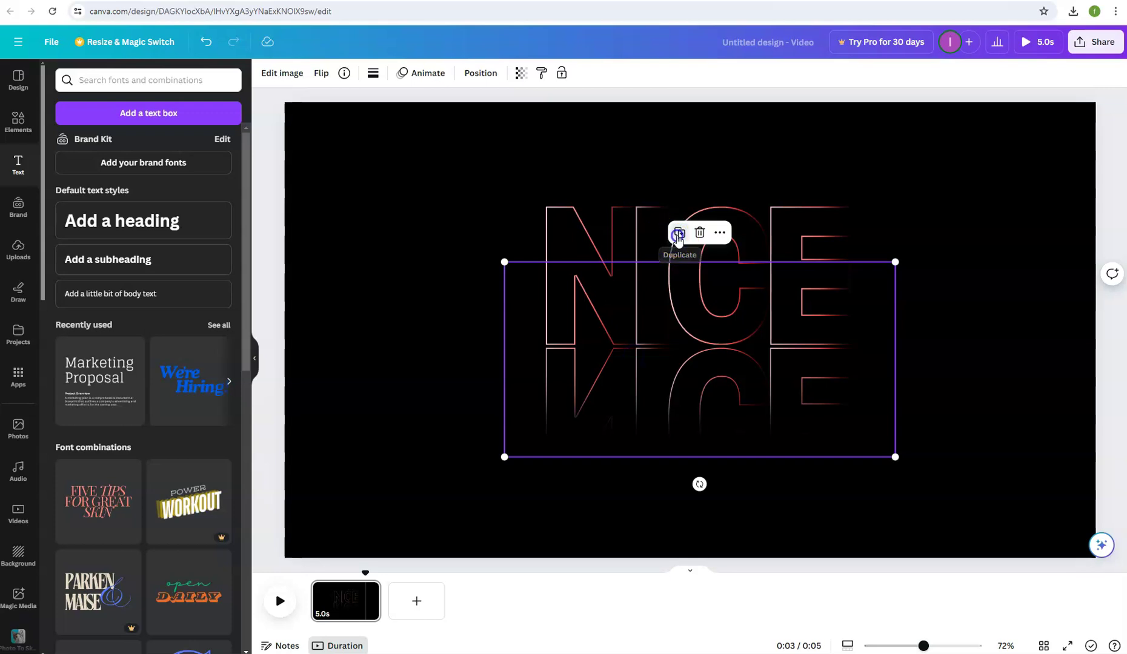
{"action": "left_click", "coordinate": [645, 348]}
{"action": "left_click_drag", "start_coordinate": [643, 346], "coordinate": [644, 340]}
{"action": "left_click", "coordinate": [441, 322]}
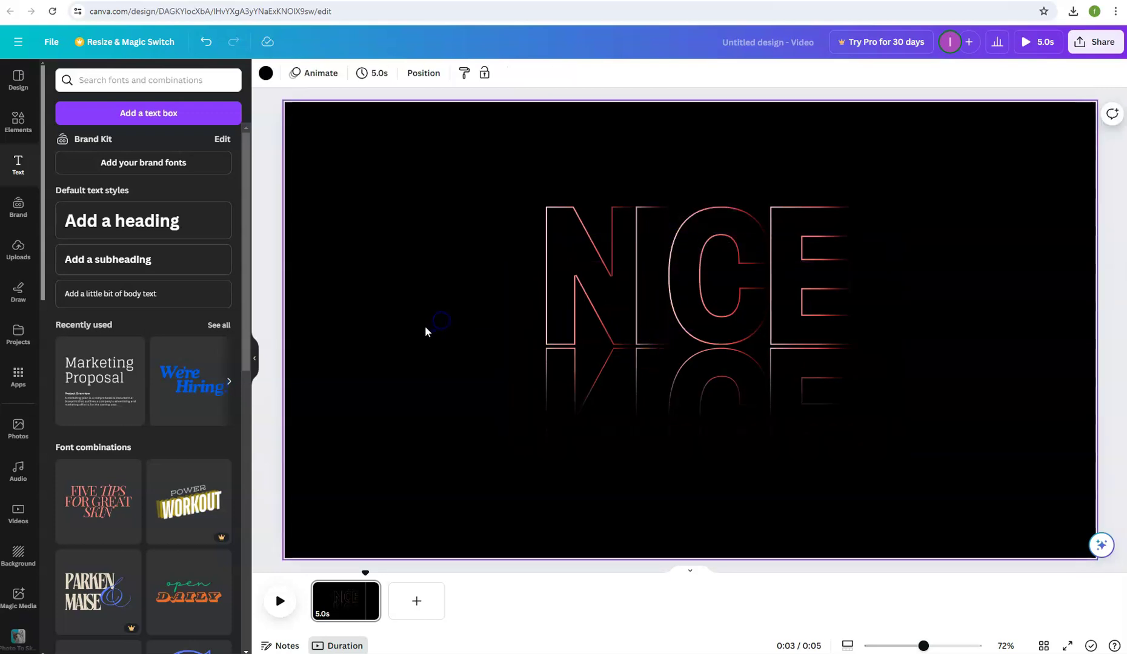
Step: Group all letters, shadows and the reflection, enlarge the group slightly, and reposition it near the middle of the page
{"action": "left_click_drag", "start_coordinate": [339, 192], "coordinate": [940, 474]}
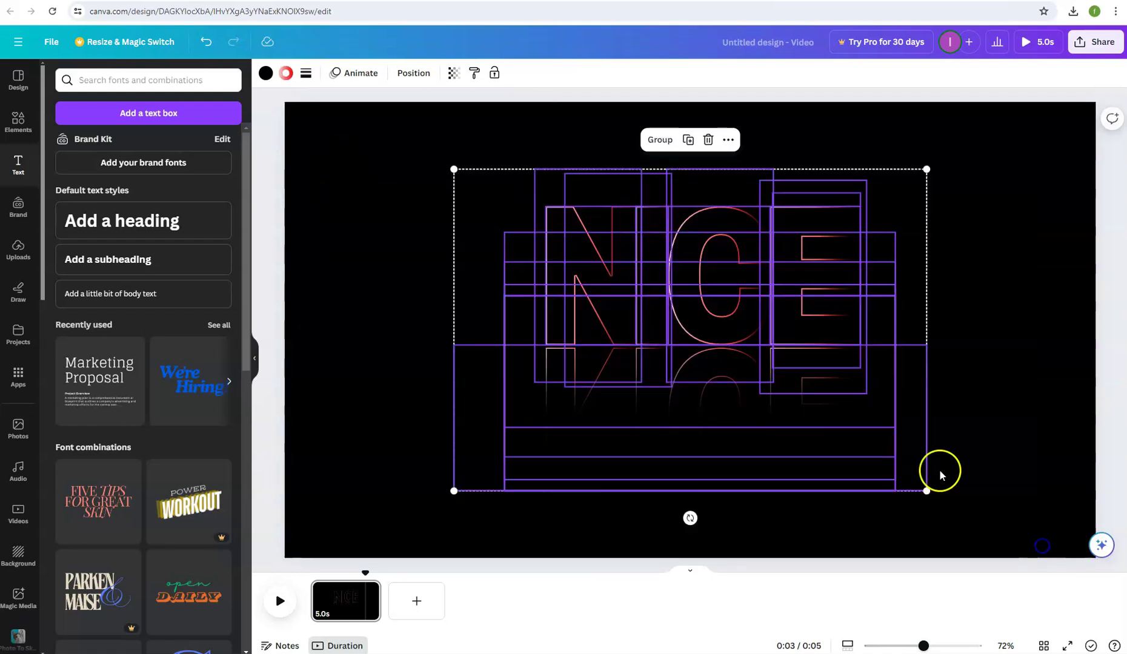
{"action": "left_click", "coordinate": [653, 140]}
{"action": "left_click_drag", "start_coordinate": [452, 170], "coordinate": [406, 158]}
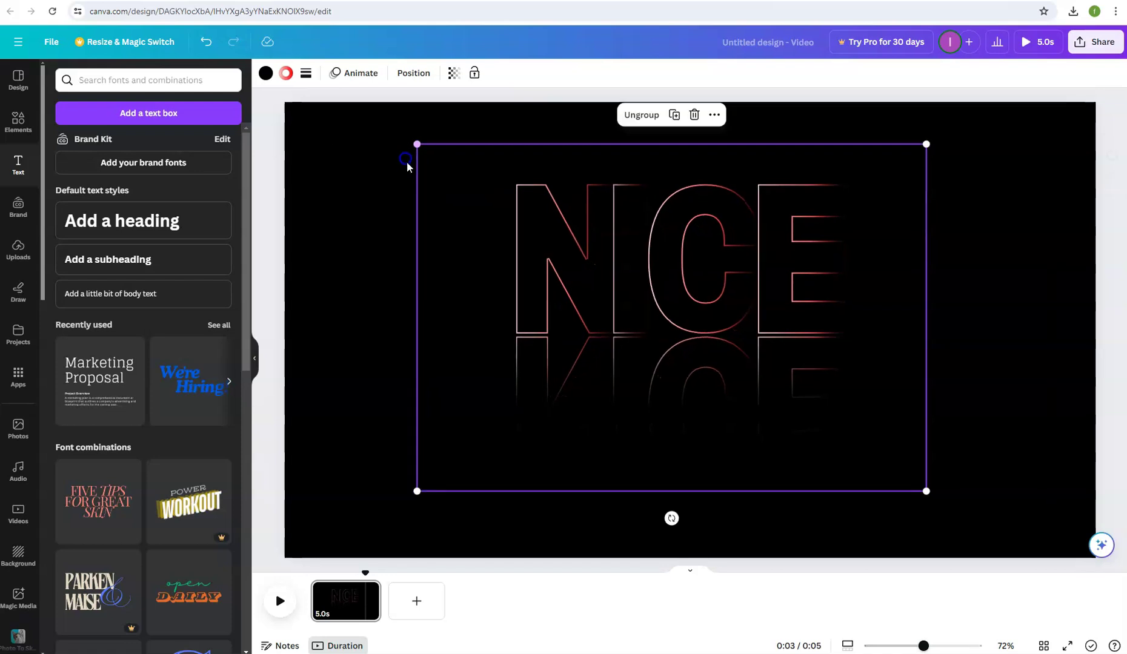
{"action": "mouse_move", "coordinate": [609, 224]}
{"action": "left_mouse_down"}
{"action": "mouse_move", "coordinate": [592, 232]}
{"action": "mouse_move", "coordinate": [624, 229]}
{"action": "left_mouse_up"}
{"action": "left_click", "coordinate": [403, 231]}
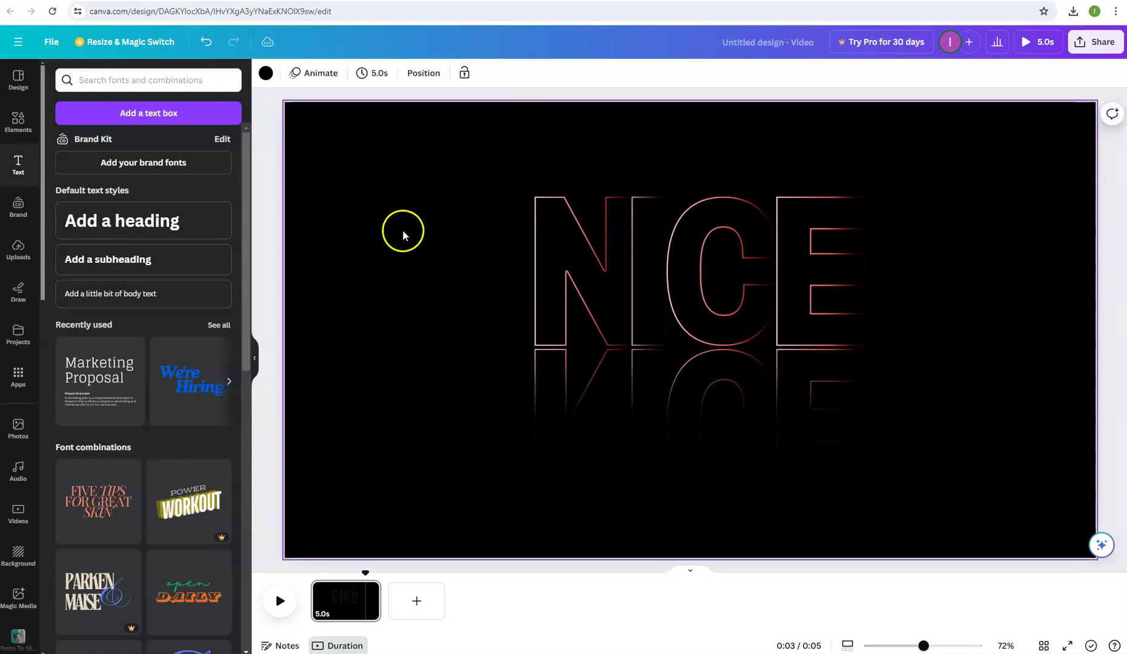